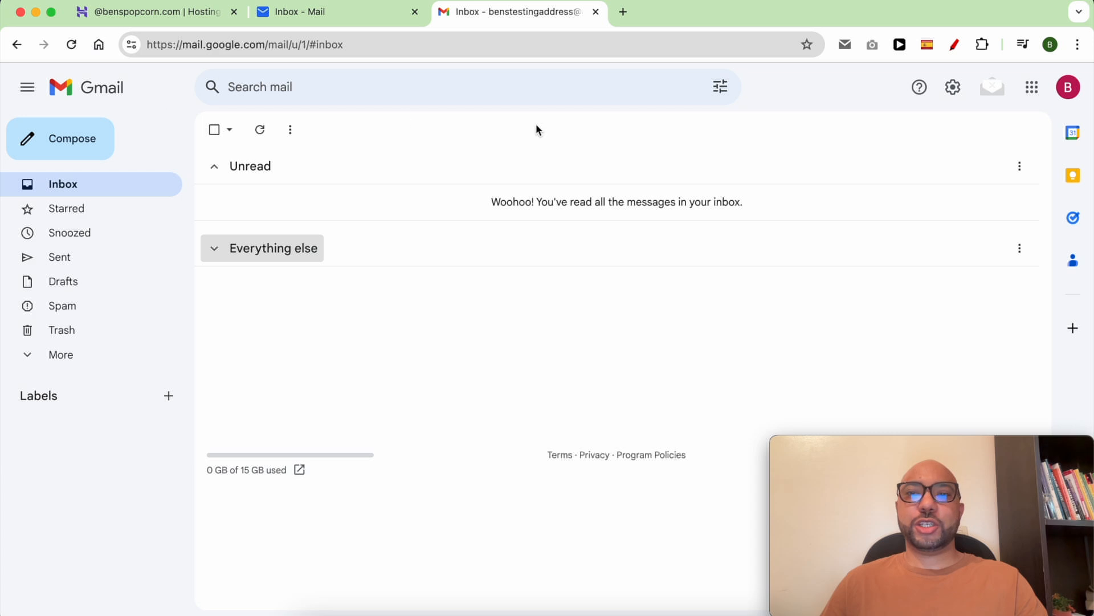
Go to Gmail's Accounts and Import settings and begin adding another mail account to check.
left_click(952, 90)
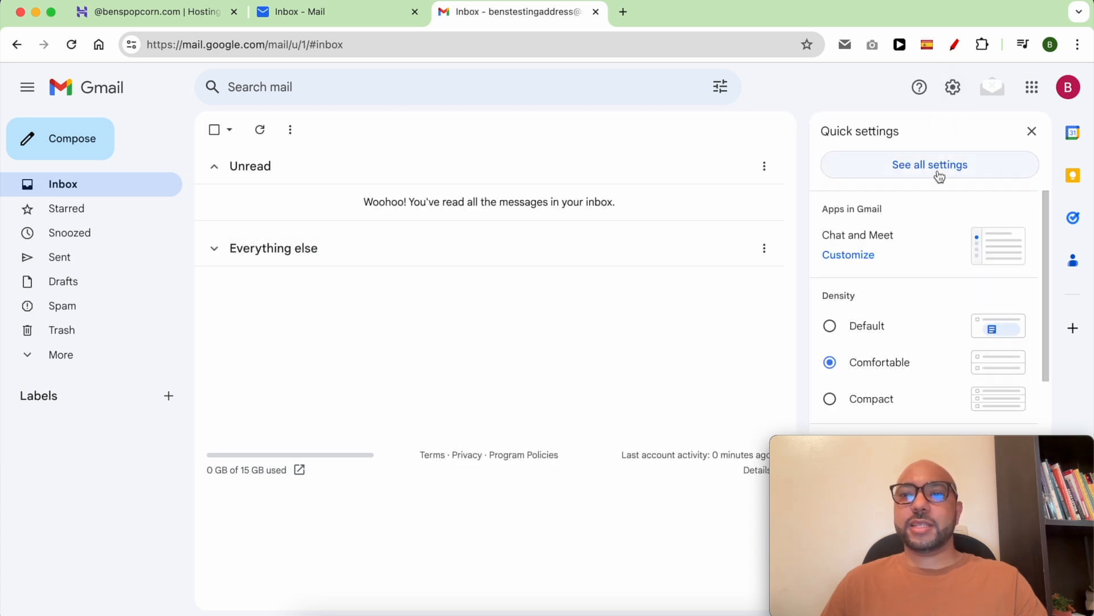
left_click(937, 171)
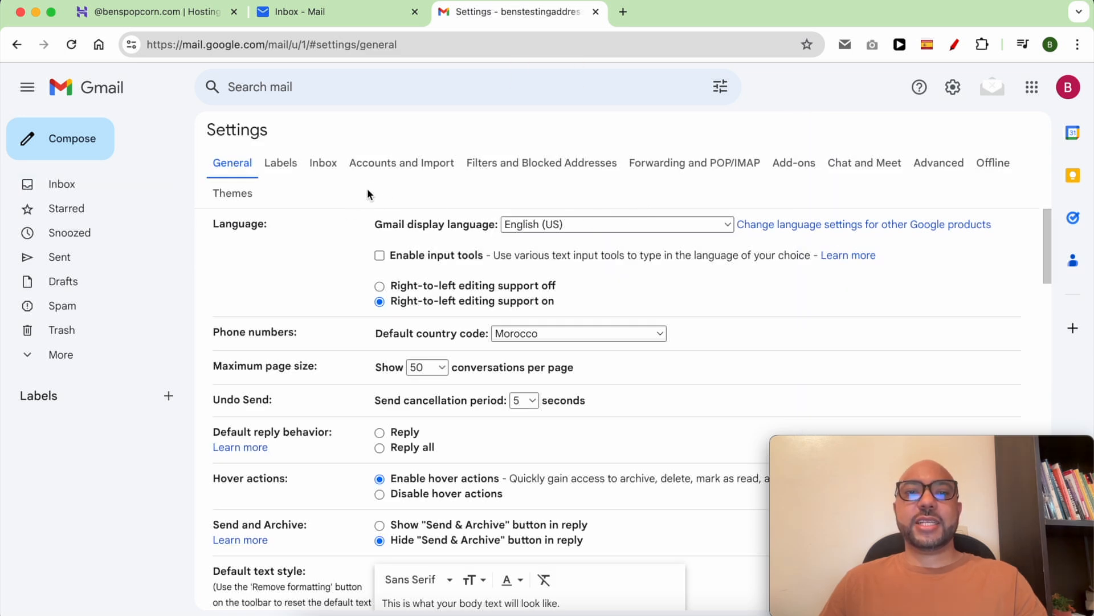
left_click(388, 167)
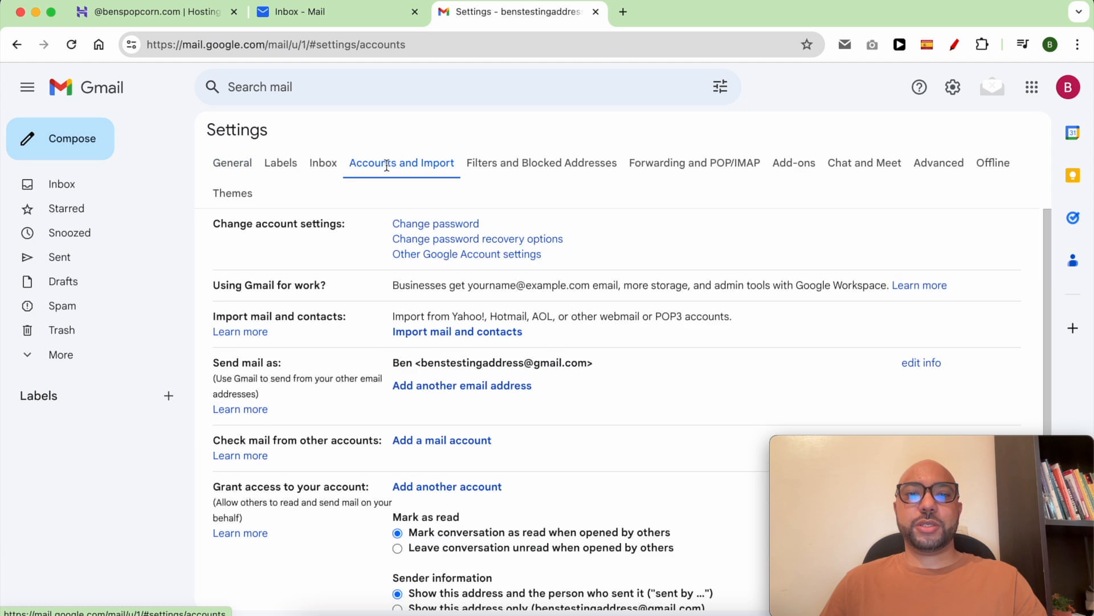
left_click_drag(494, 443, 360, 442)
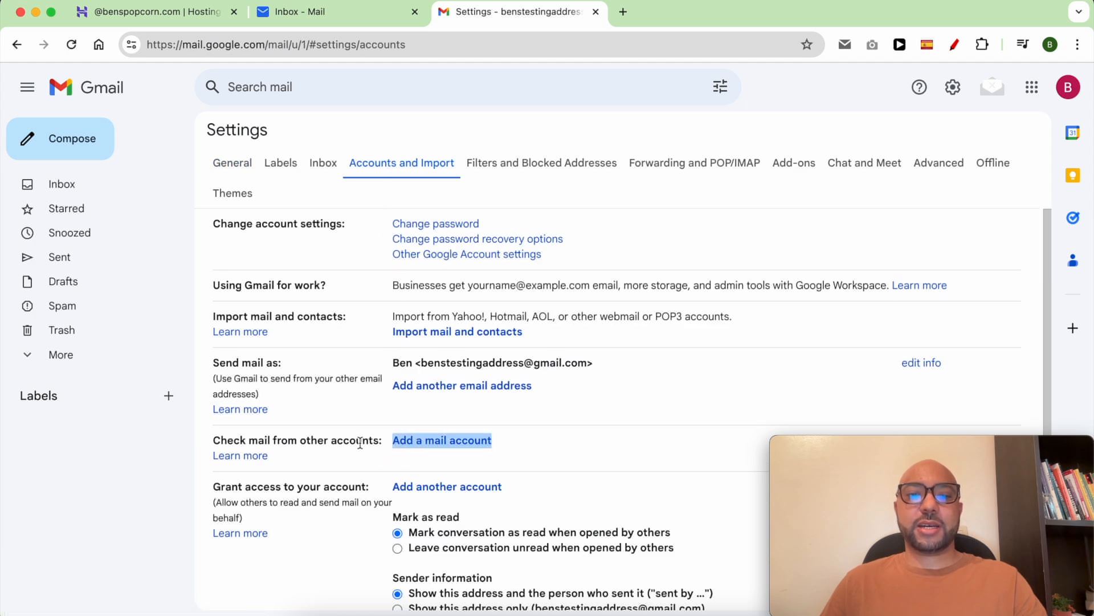
triple_click(316, 439)
left_click(529, 441)
Enter the business email address as a new mail account and choose importing emails via POP3.
left_click(475, 443)
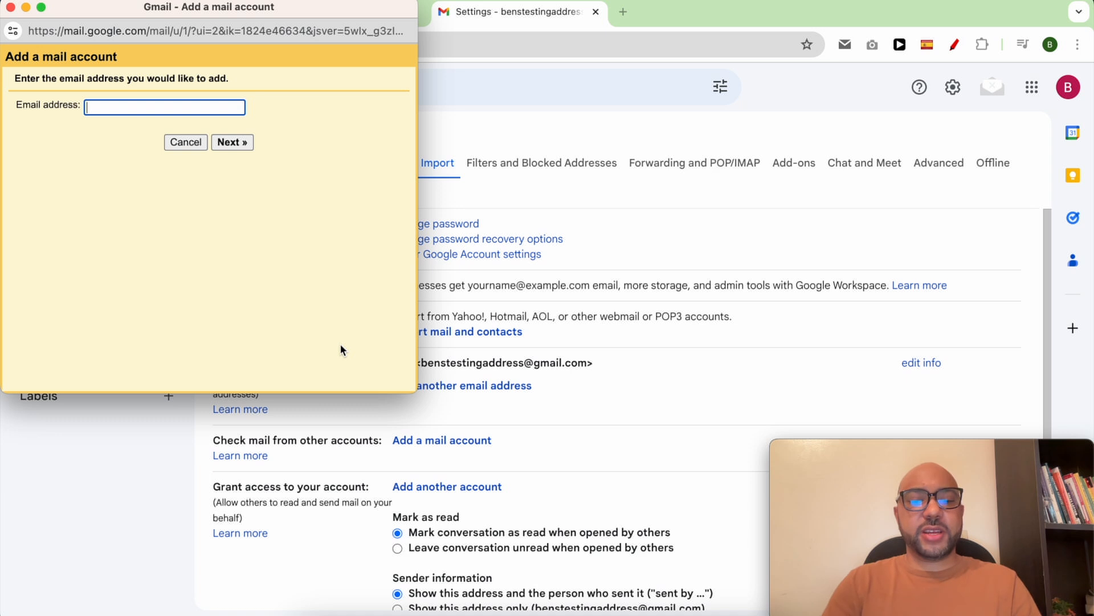
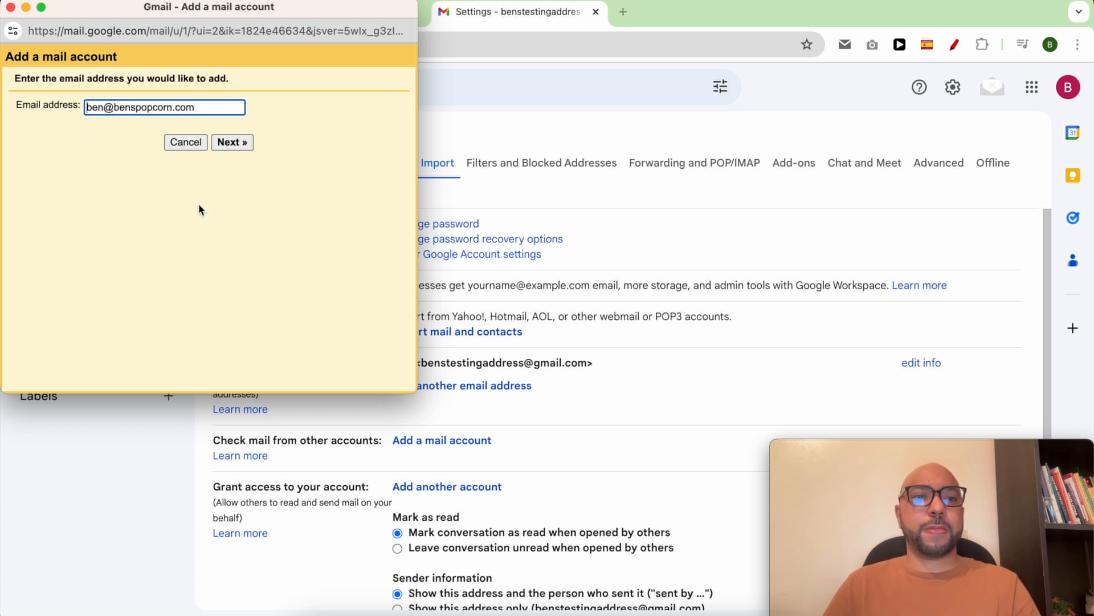
left_click(235, 143)
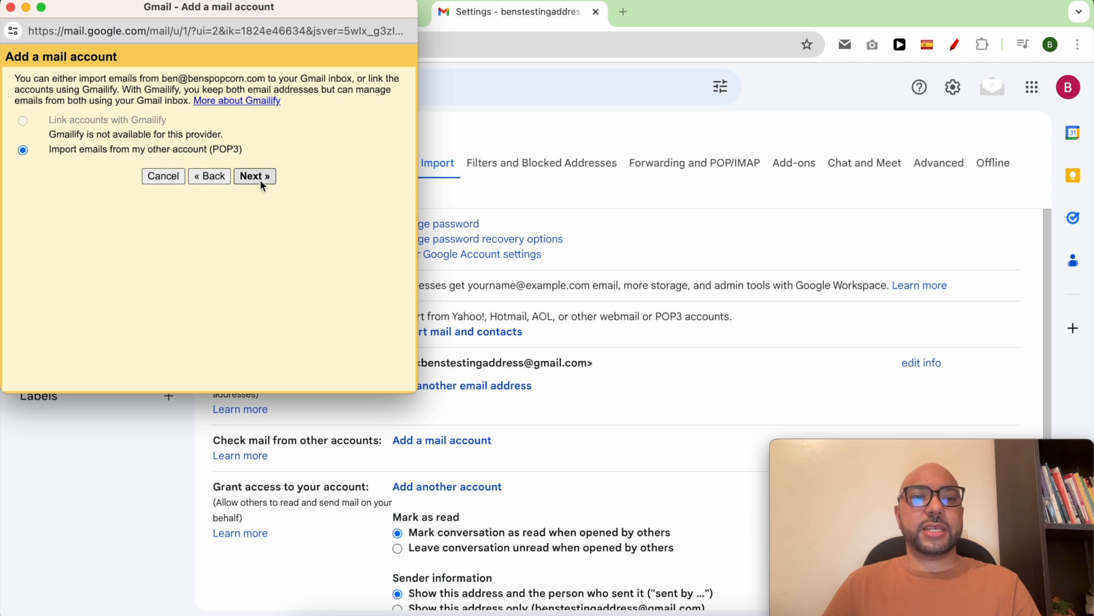
left_click(260, 177)
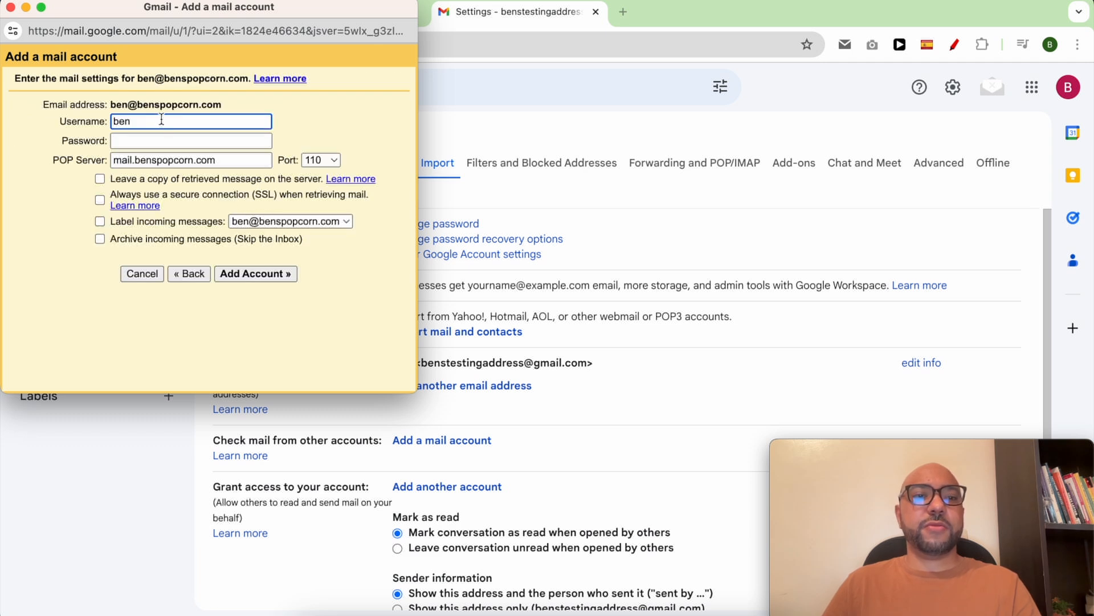
Replace the POP username with the full business address and enter the account password.
left_click_drag(221, 104, 113, 104)
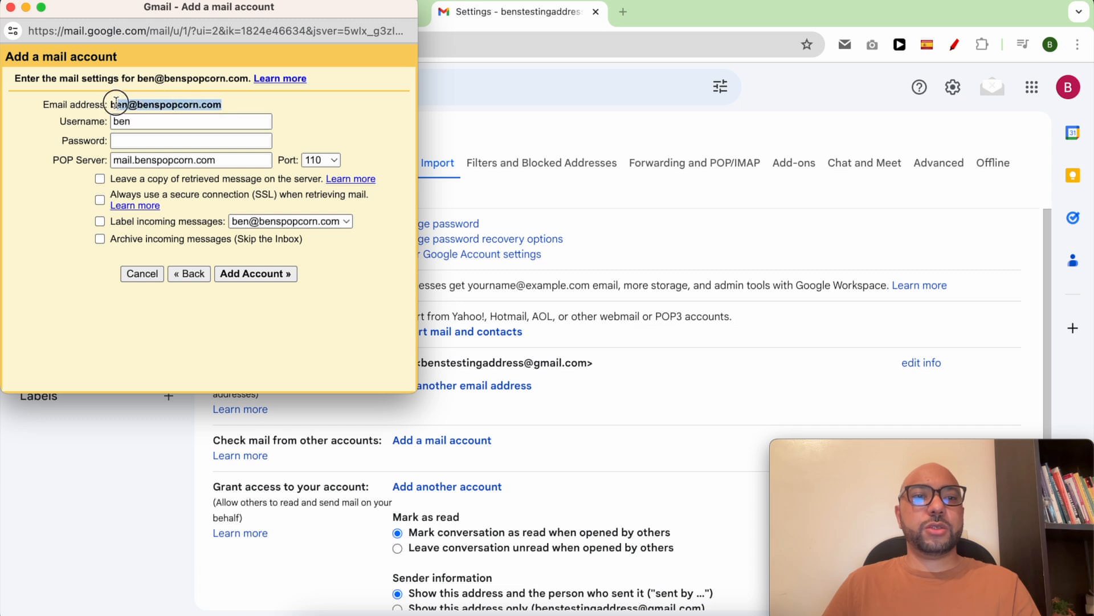
right_click(124, 106)
left_click(151, 140)
double_click(158, 126)
key("super+v")
left_click(154, 139)
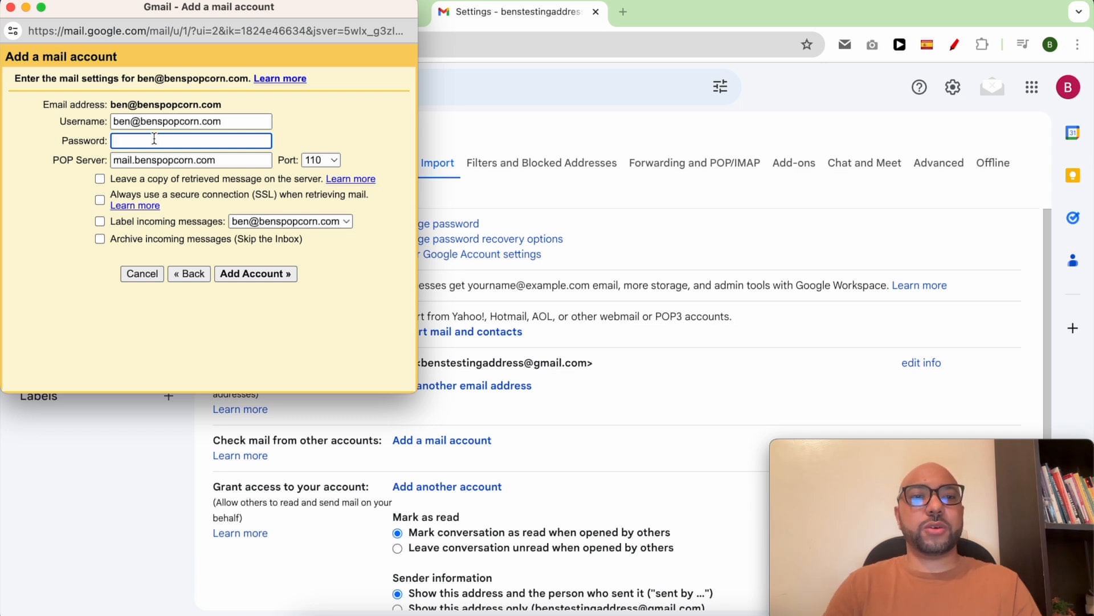
type("••••••••")
left_click(77, 167)
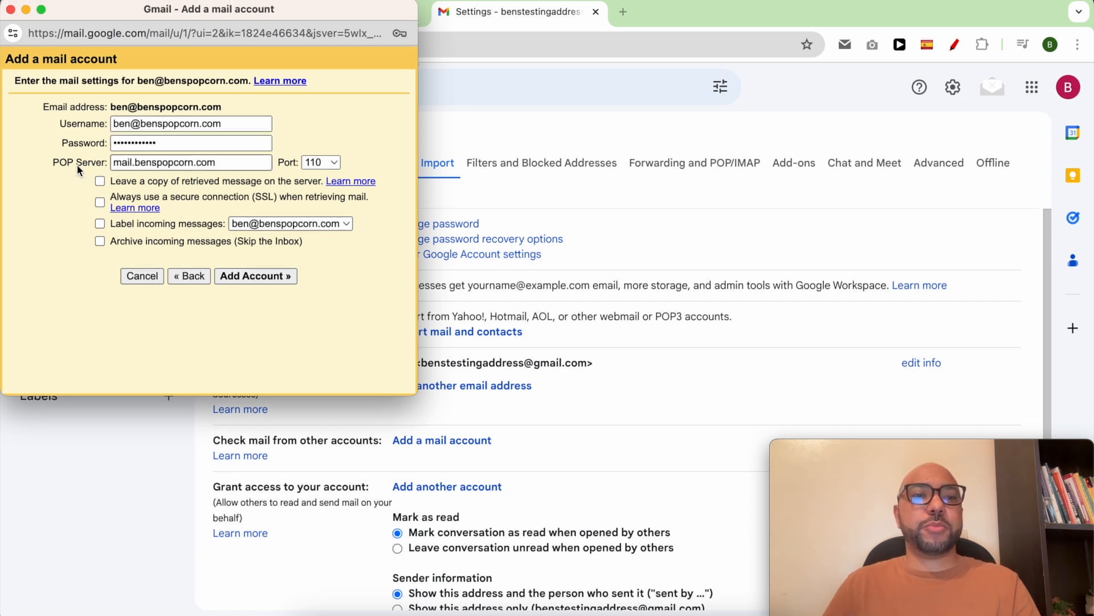
triple_click(77, 165)
left_click_drag(194, 13, 819, 13)
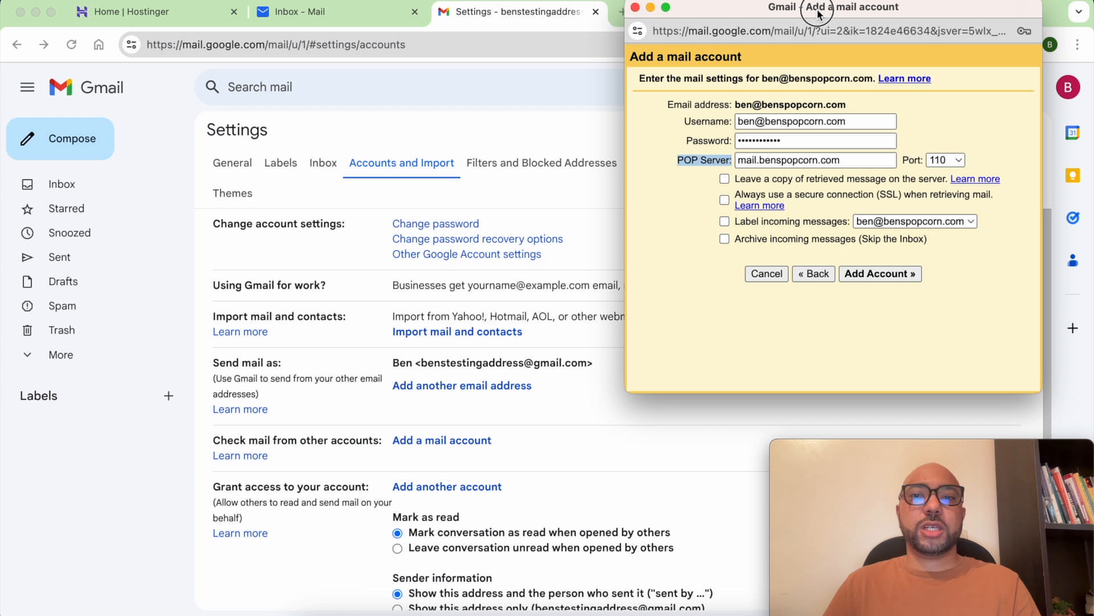
In Hostinger hPanel, open the business domain's email management and its desktop app configuration.
left_click(149, 14)
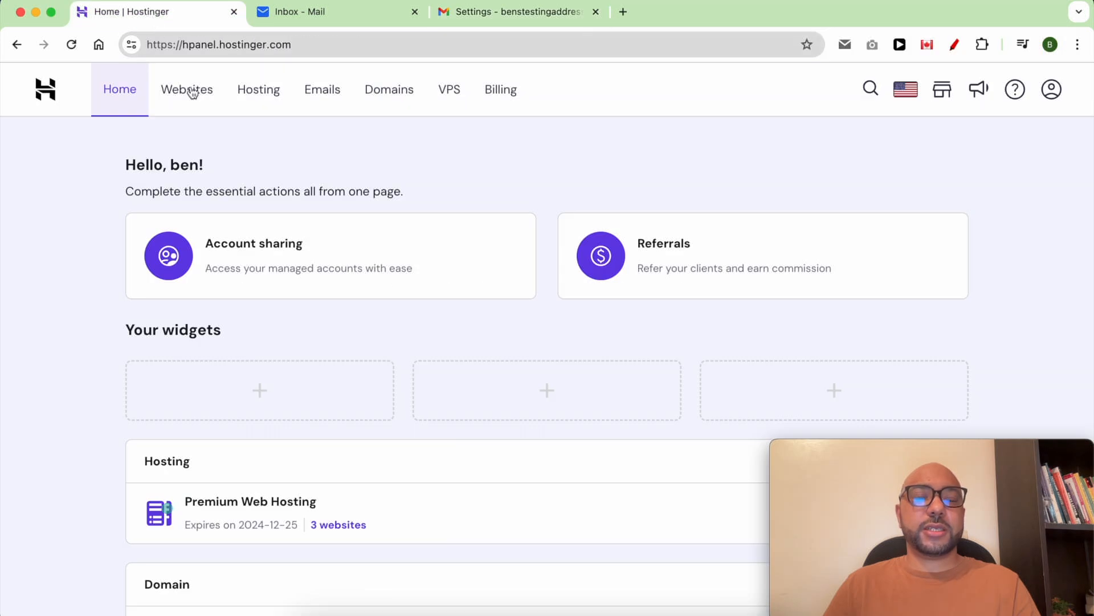
left_click(331, 87)
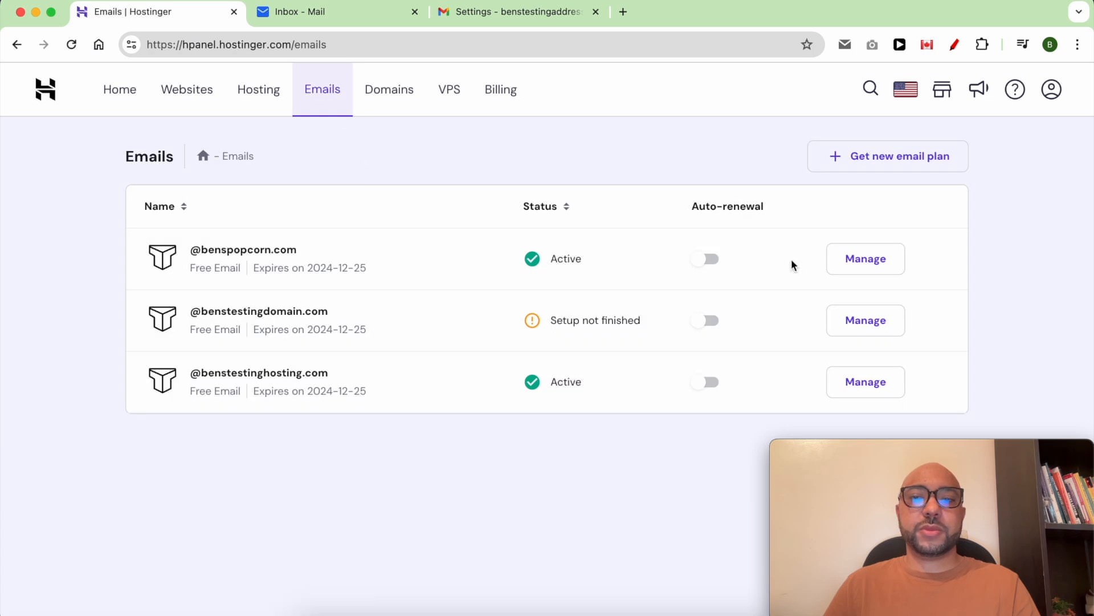
left_click_drag(415, 253, 190, 250)
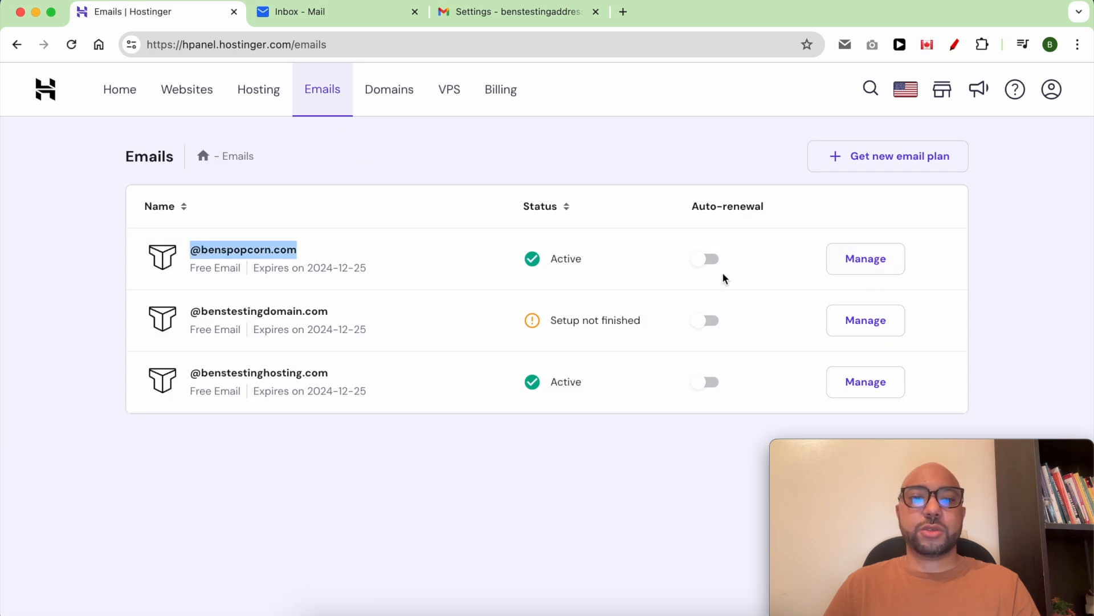
left_click(882, 268)
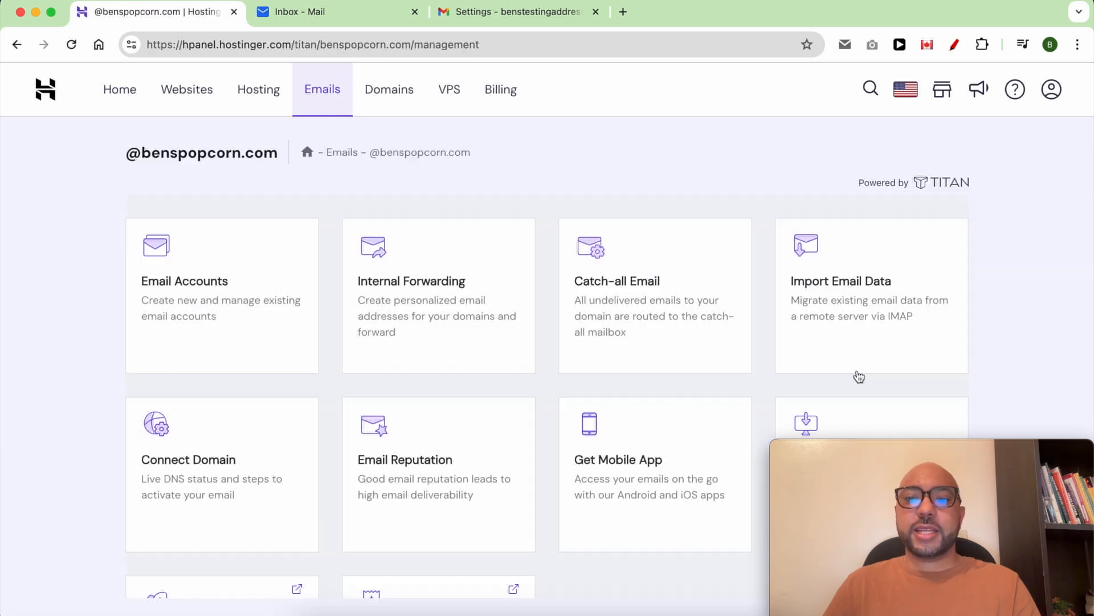
scroll(857, 383, "down", 5)
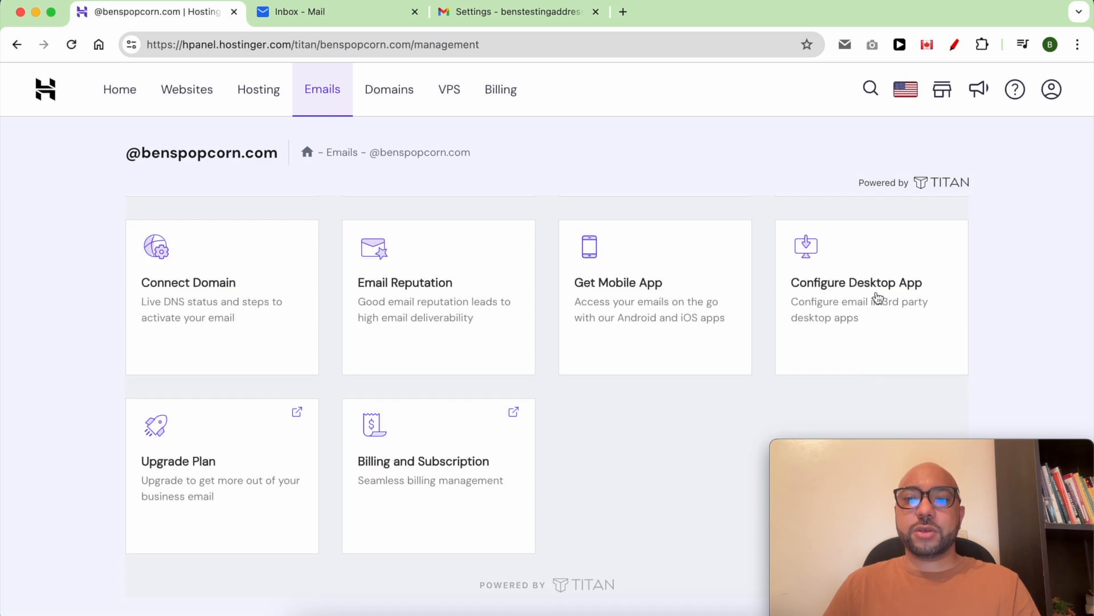
left_click(880, 293)
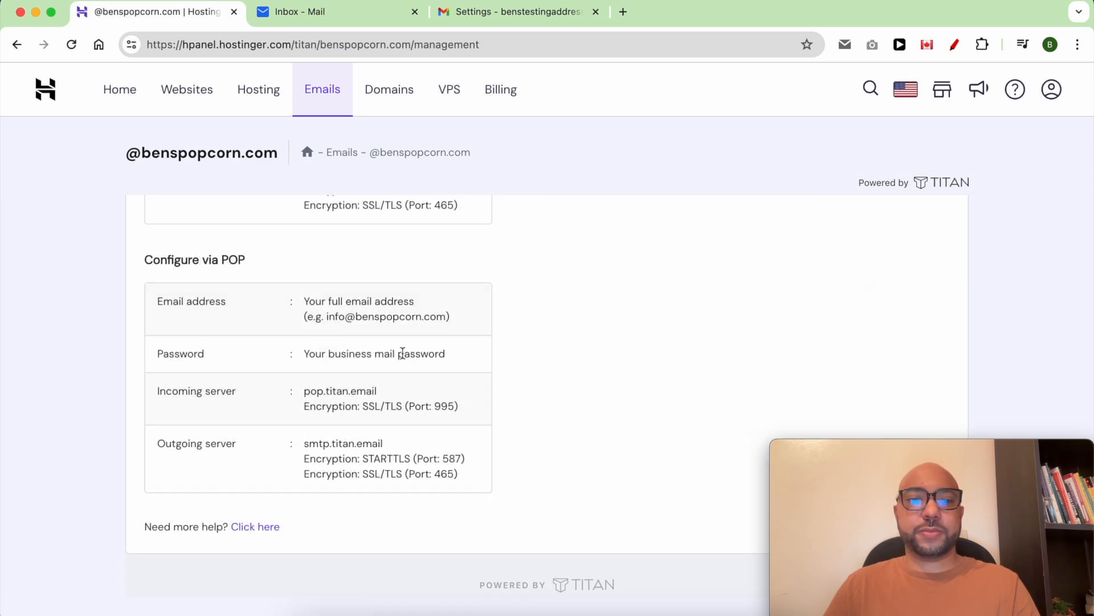
Copy the incoming server pop.titan.email into Gmail's POP Server field.
triple_click(327, 391)
left_click_drag(378, 391, 301, 391)
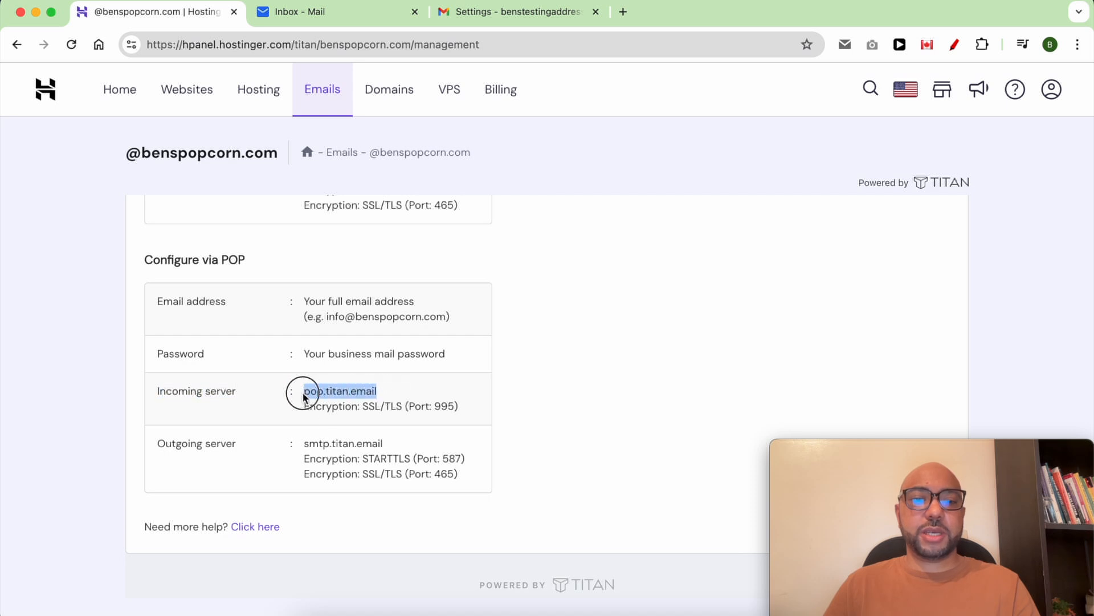
right_click(305, 391)
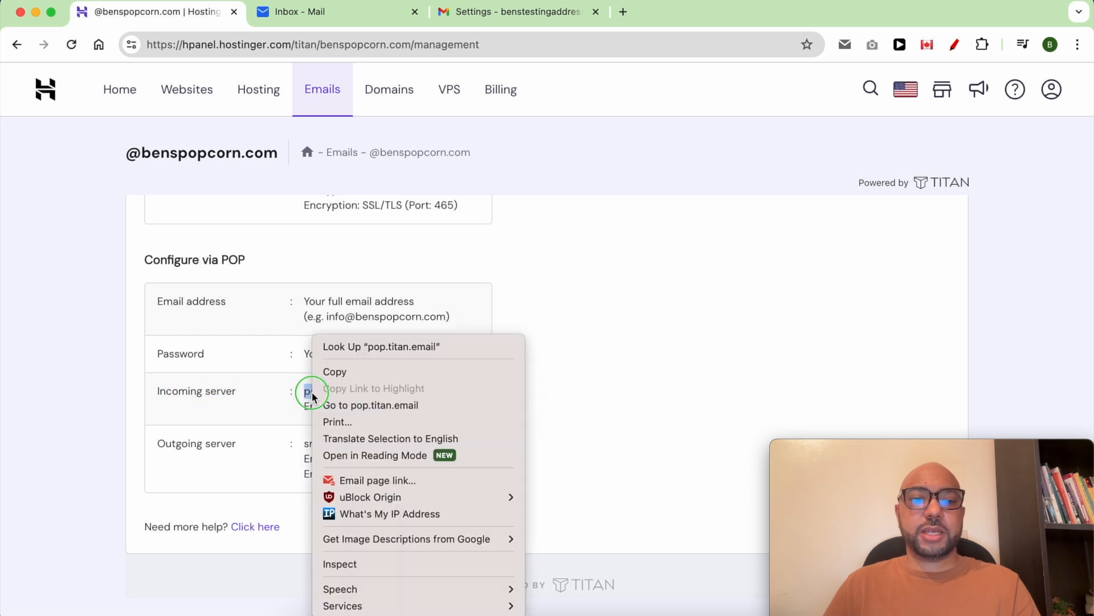
left_click(334, 371)
key("super+Tab")
right_click(807, 160)
left_click(812, 292)
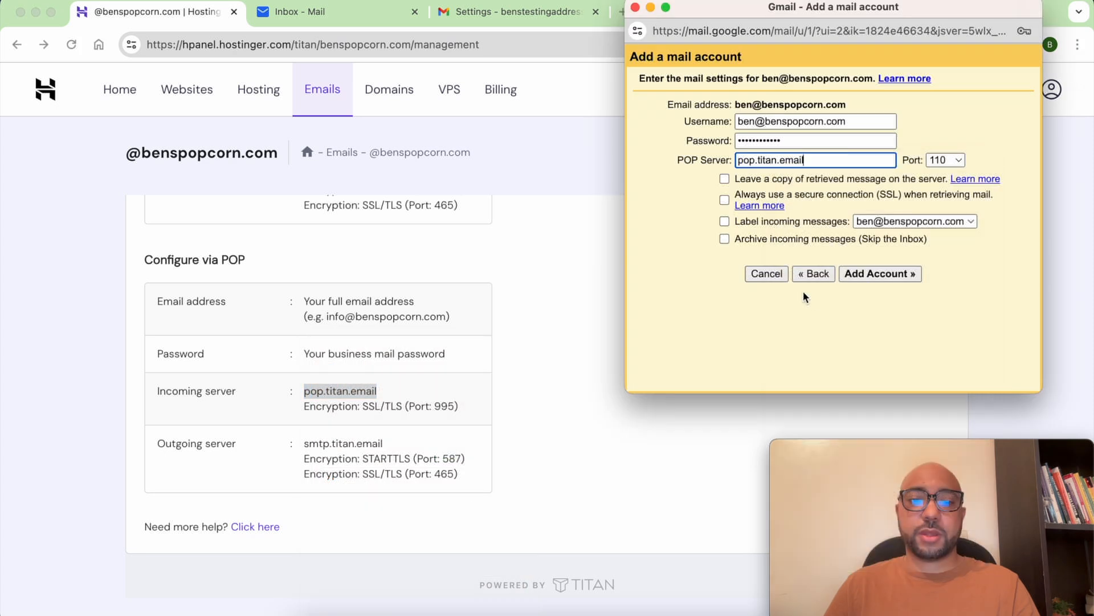
Set the POP port to 995, leave copies on the server, and always use SSL.
left_click(952, 162)
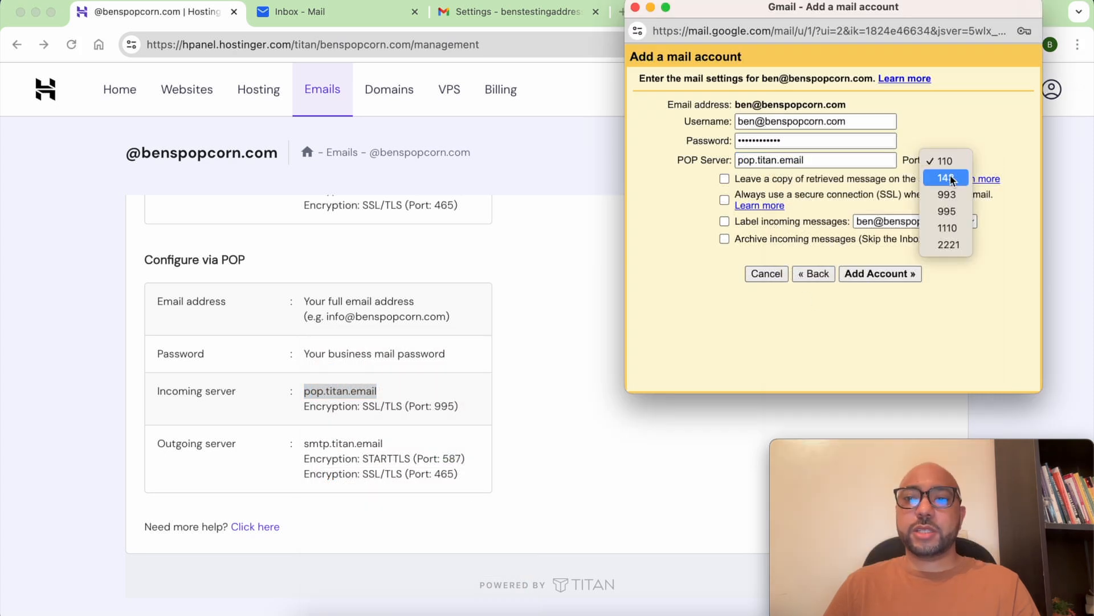
left_click(947, 211)
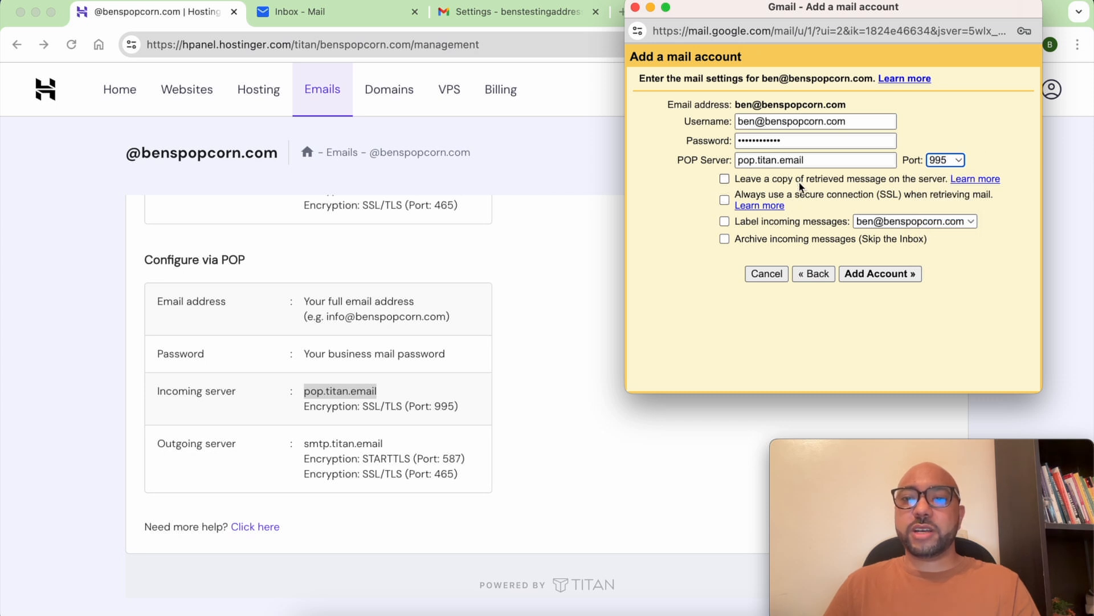
left_click(908, 180)
left_click(789, 192)
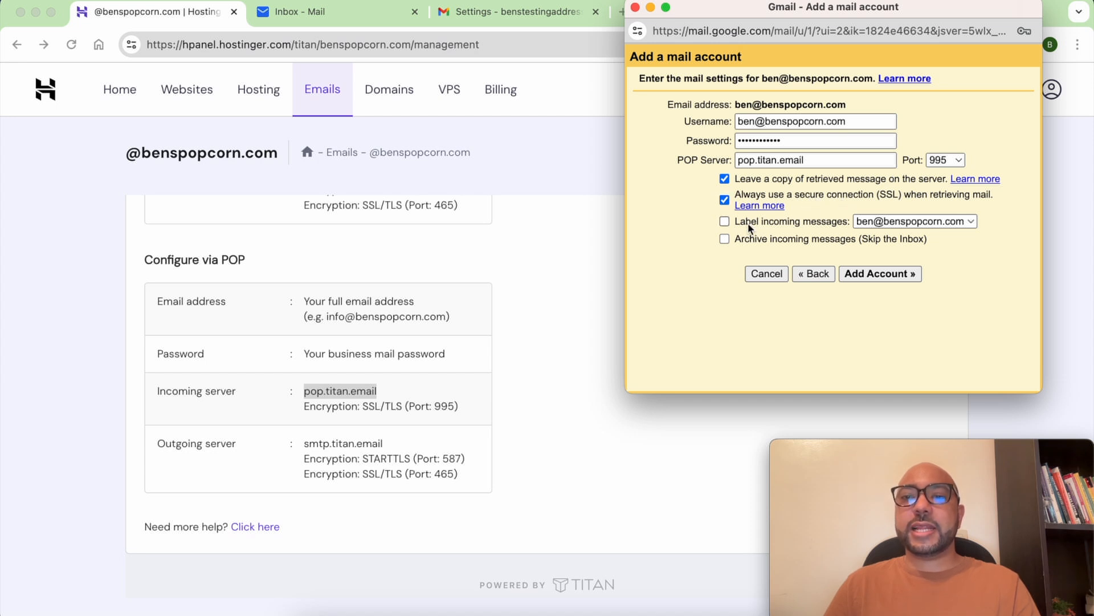
Label incoming messages with the account's own address and add the POP account.
left_click(834, 222)
left_click(897, 222)
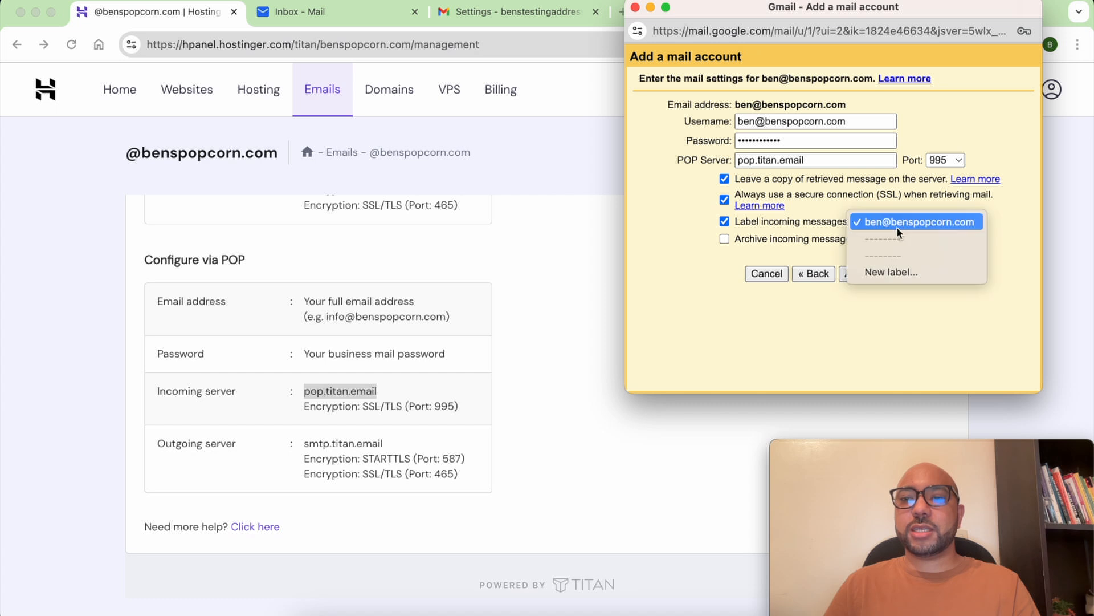
left_click(919, 223)
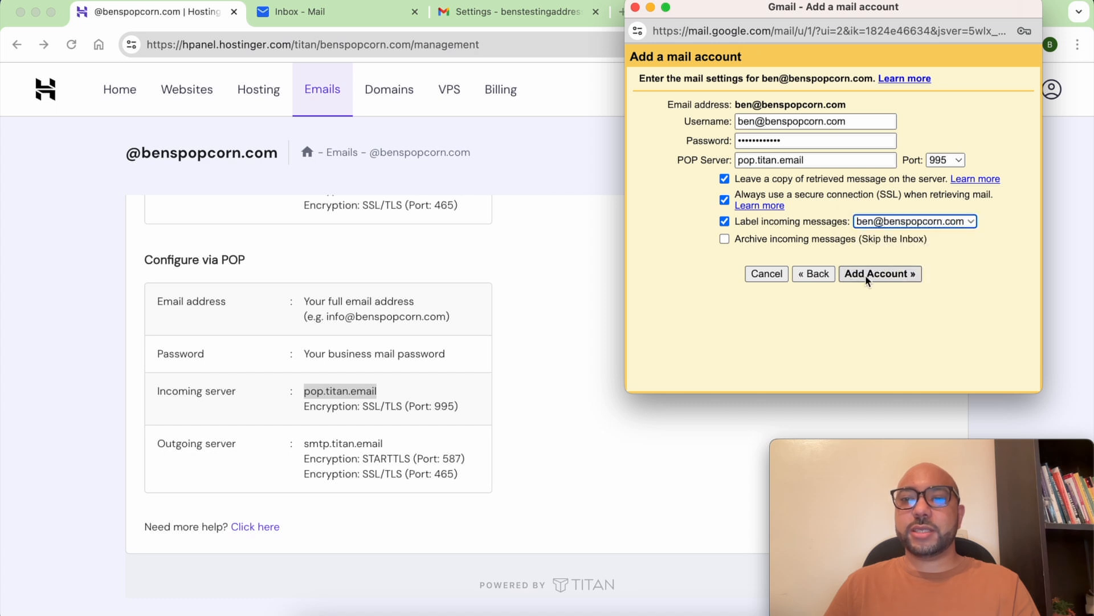
left_click(872, 276)
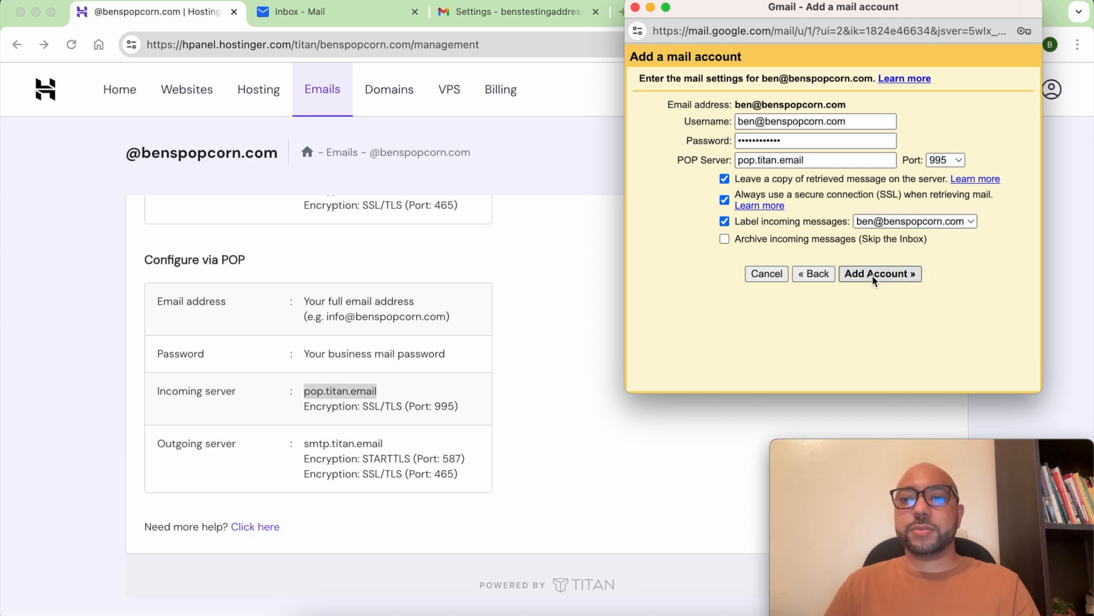
left_click_drag(639, 85, 854, 87)
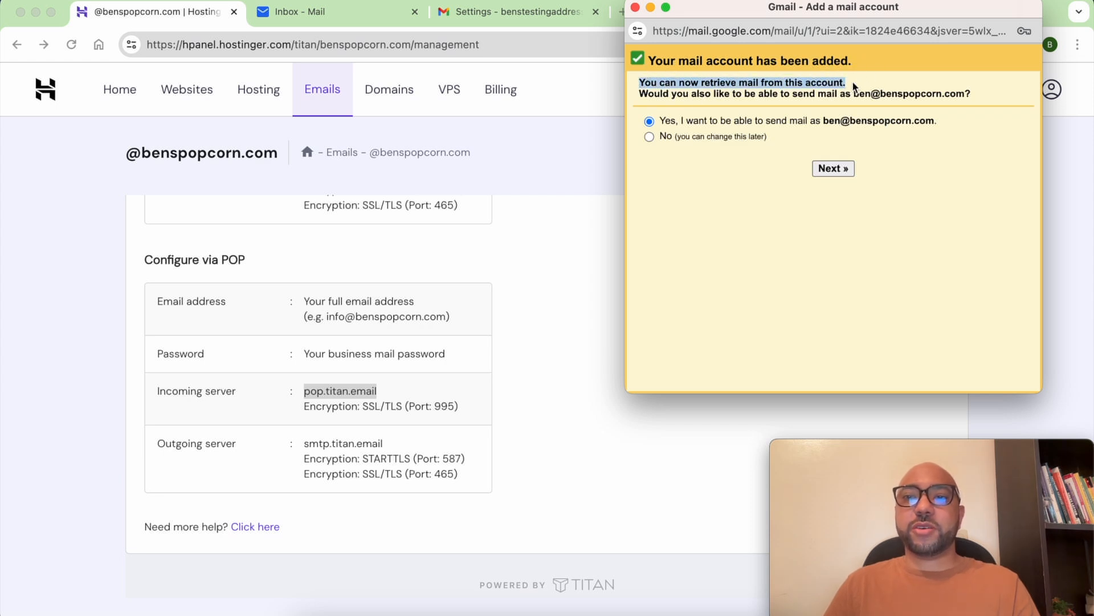
Accept sending mail as the business address and keep the sender name to reach SMTP settings.
left_click_drag(640, 97, 936, 96)
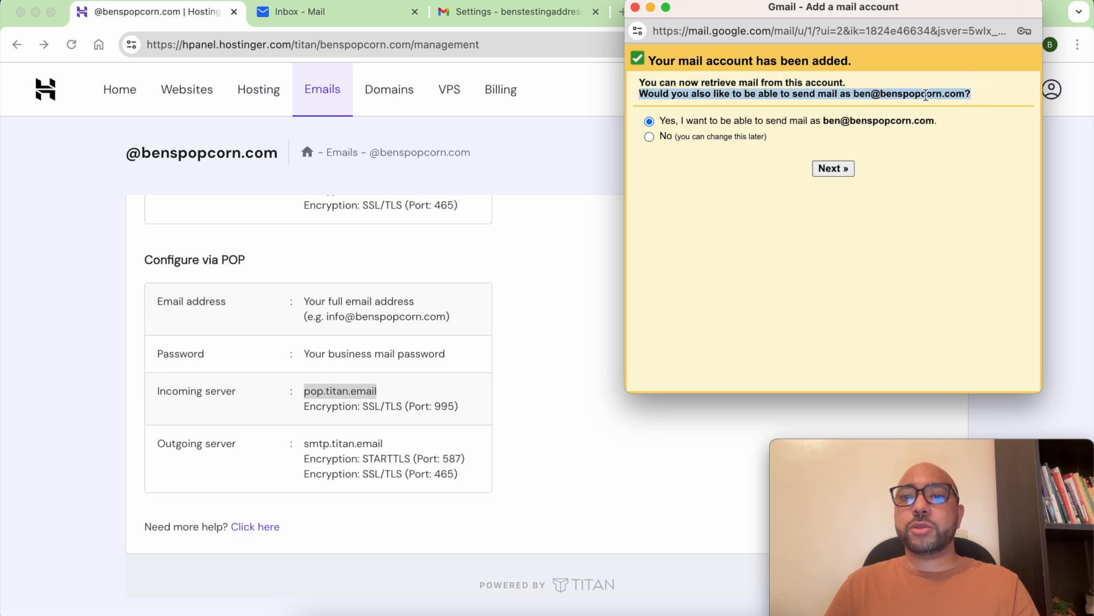
left_click_drag(853, 94, 966, 92)
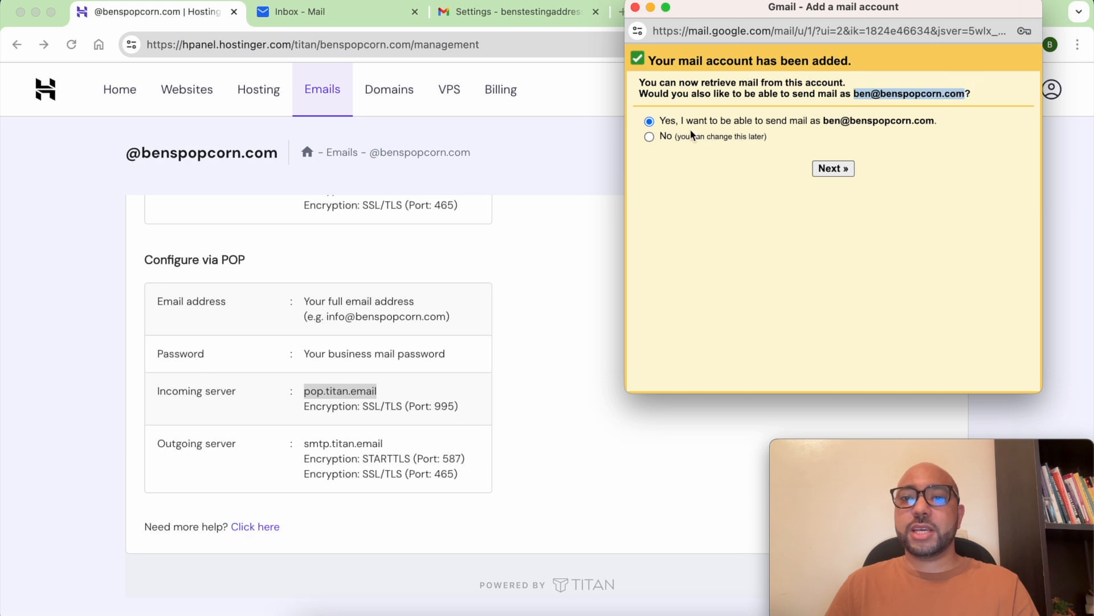
left_click(674, 125)
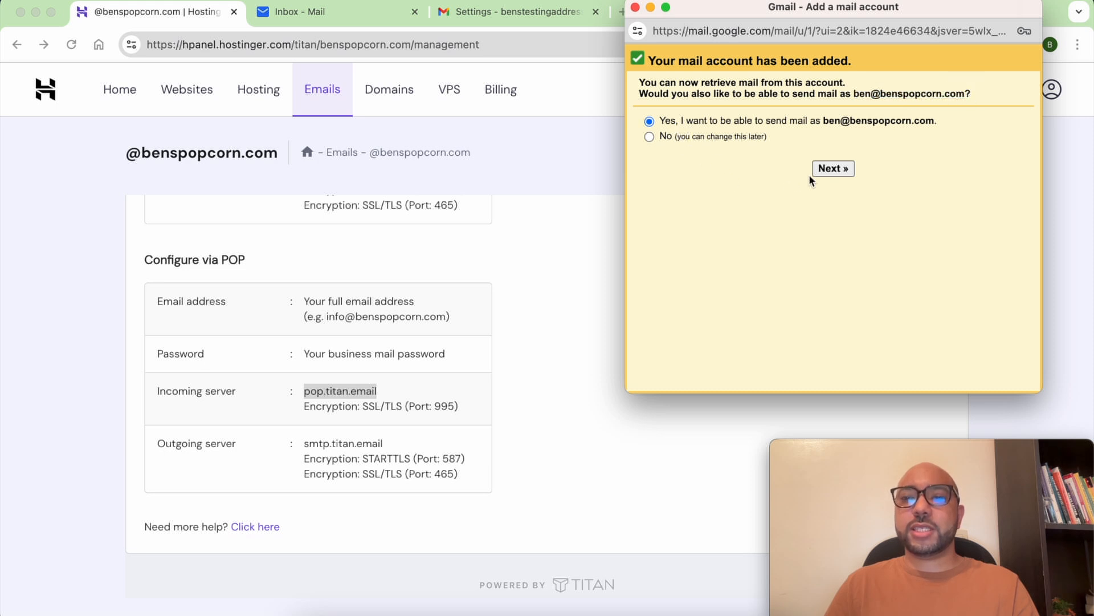
left_click(845, 171)
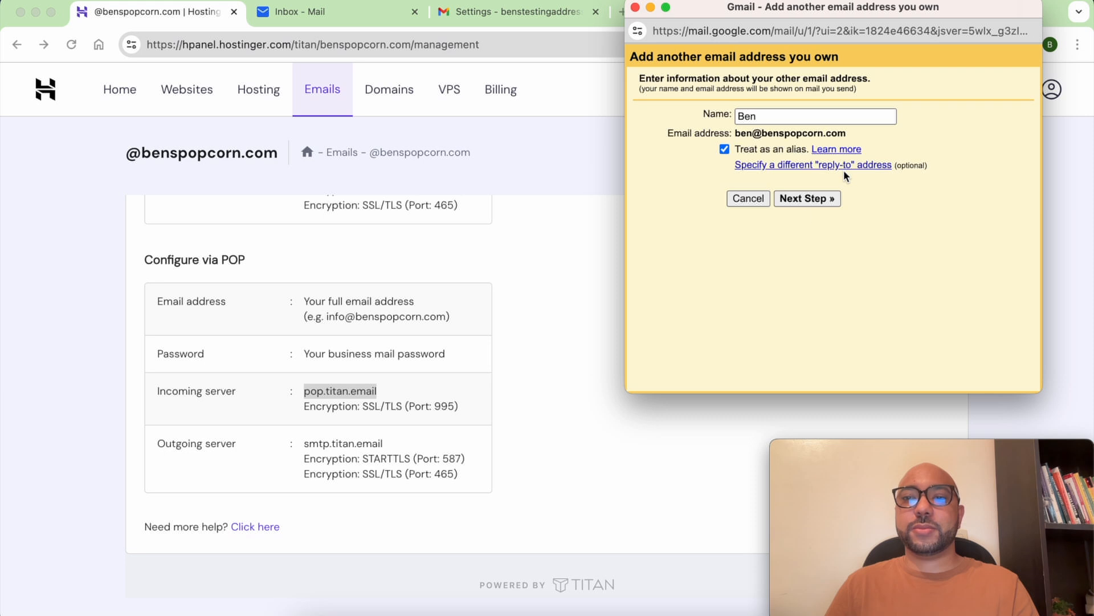
left_click(806, 200)
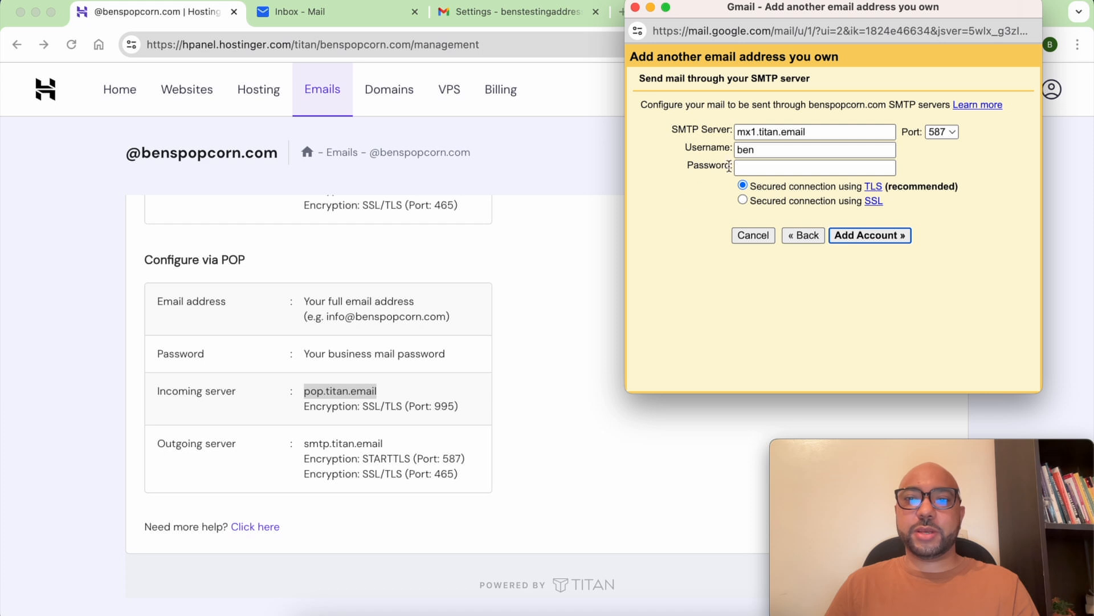
Change the SMTP server to smtp.titan.email on port 465.
triple_click(746, 132)
type("smtp.titan.email")
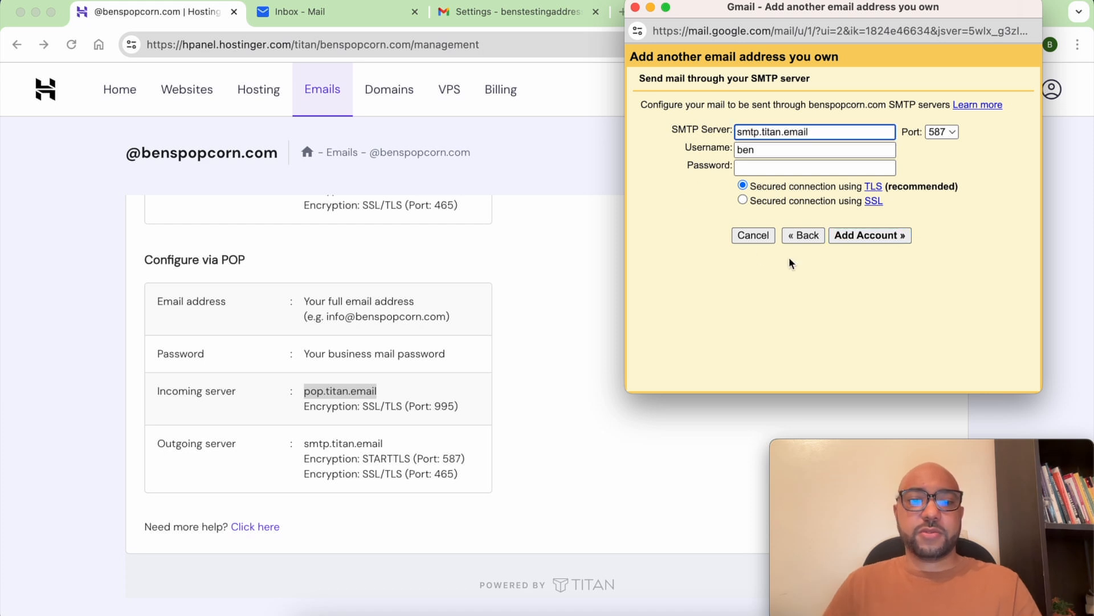
left_click(950, 133)
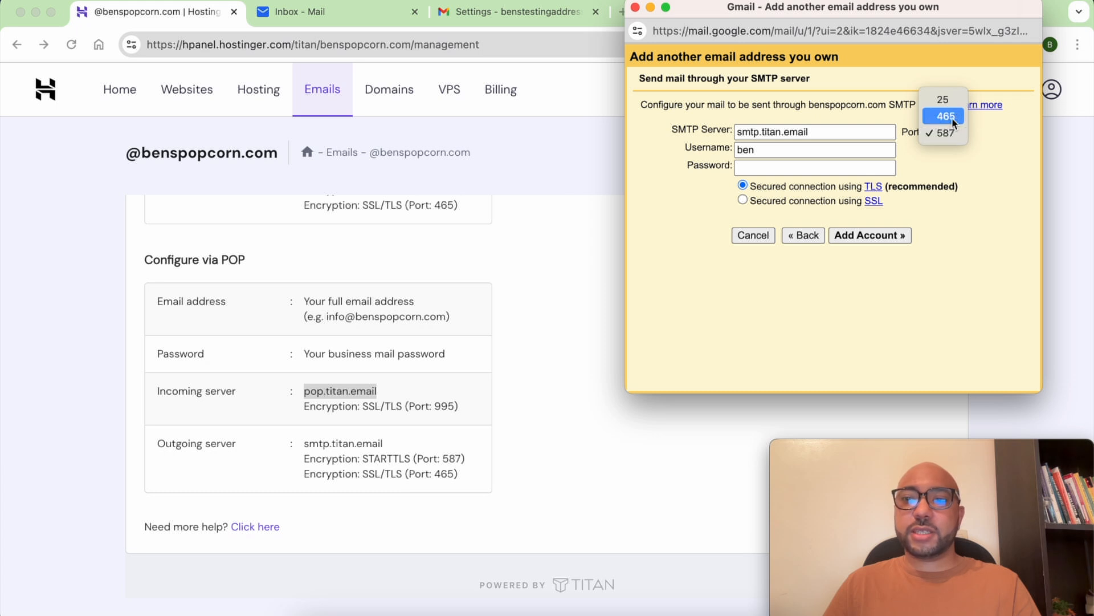
left_click(953, 117)
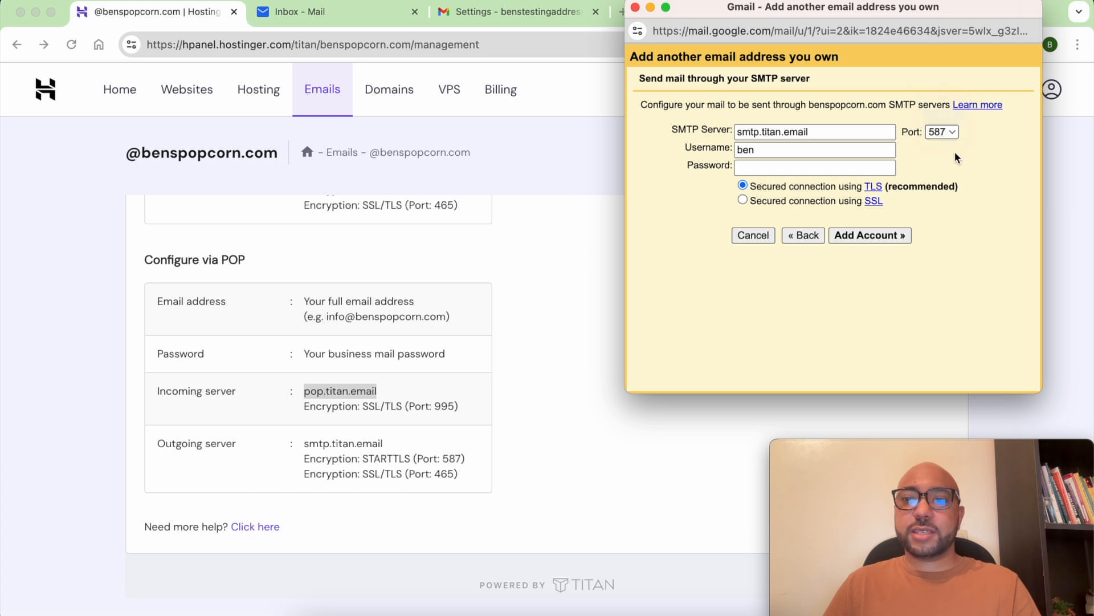
Enter the full business address as username, paste the password, keep SSL, and add the account.
double_click(780, 150)
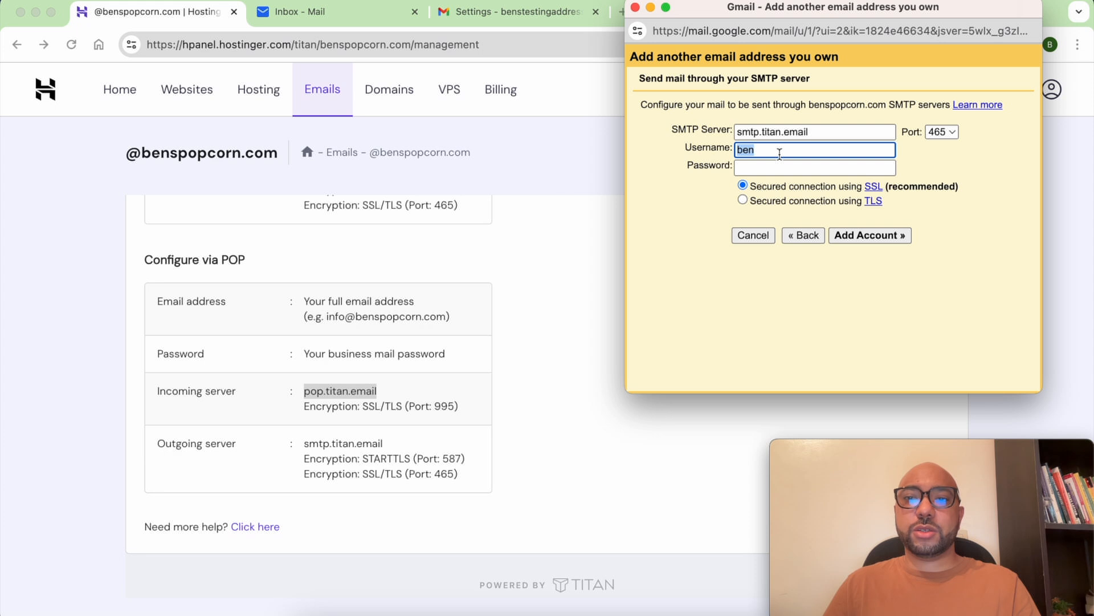
key("Tab")
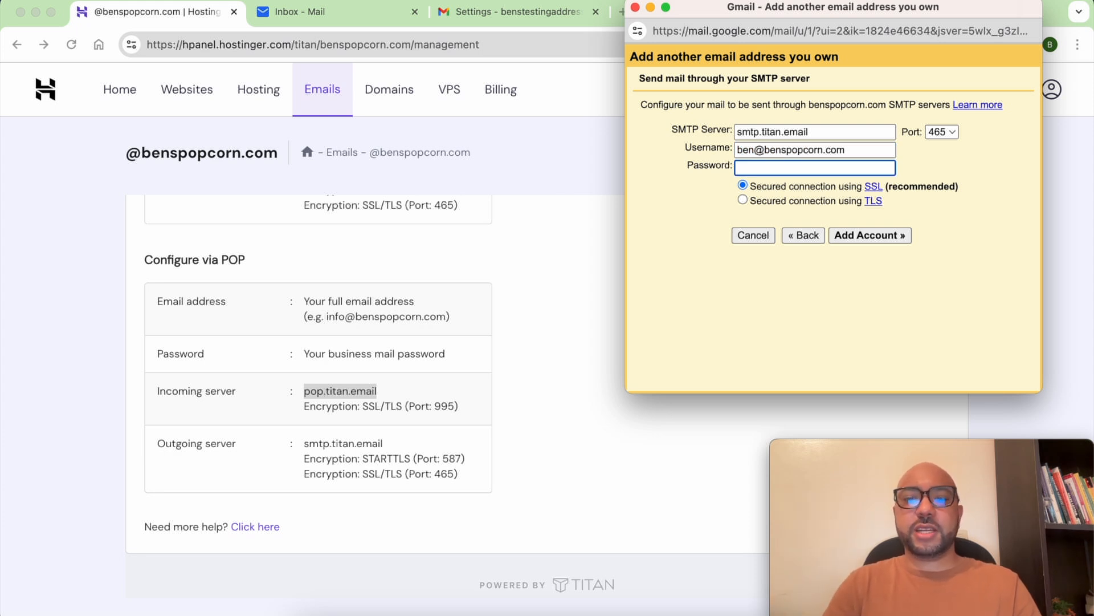
key("super+v")
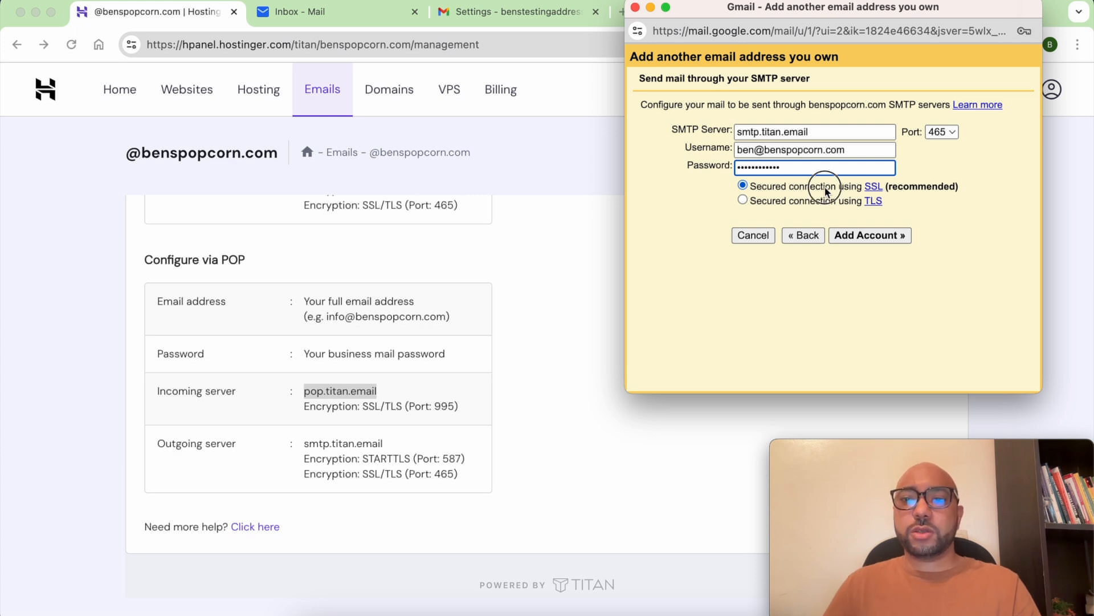
triple_click(826, 188)
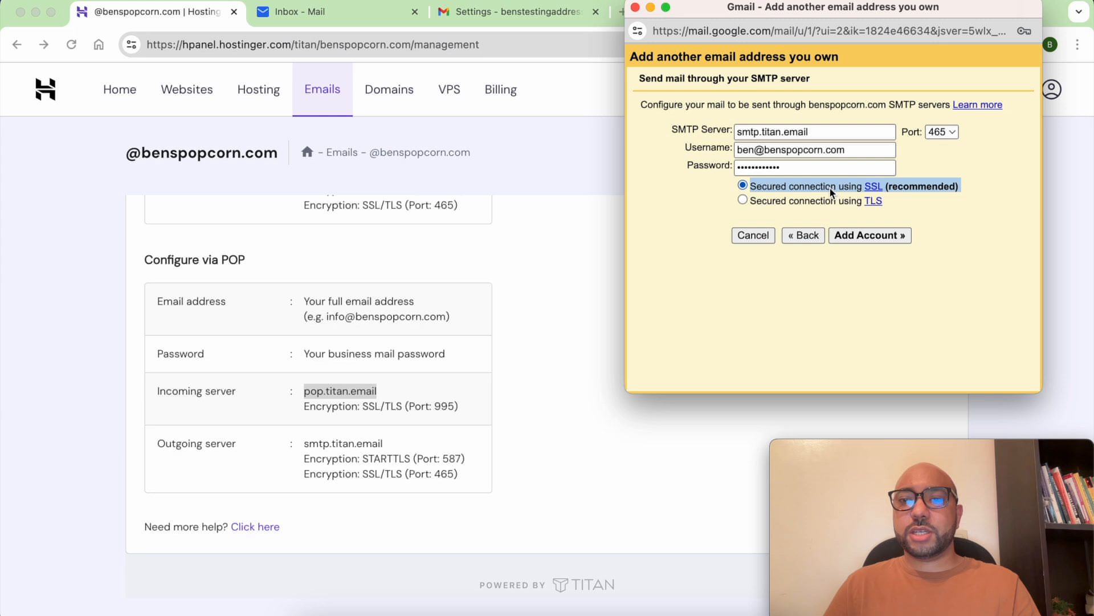
left_click(855, 240)
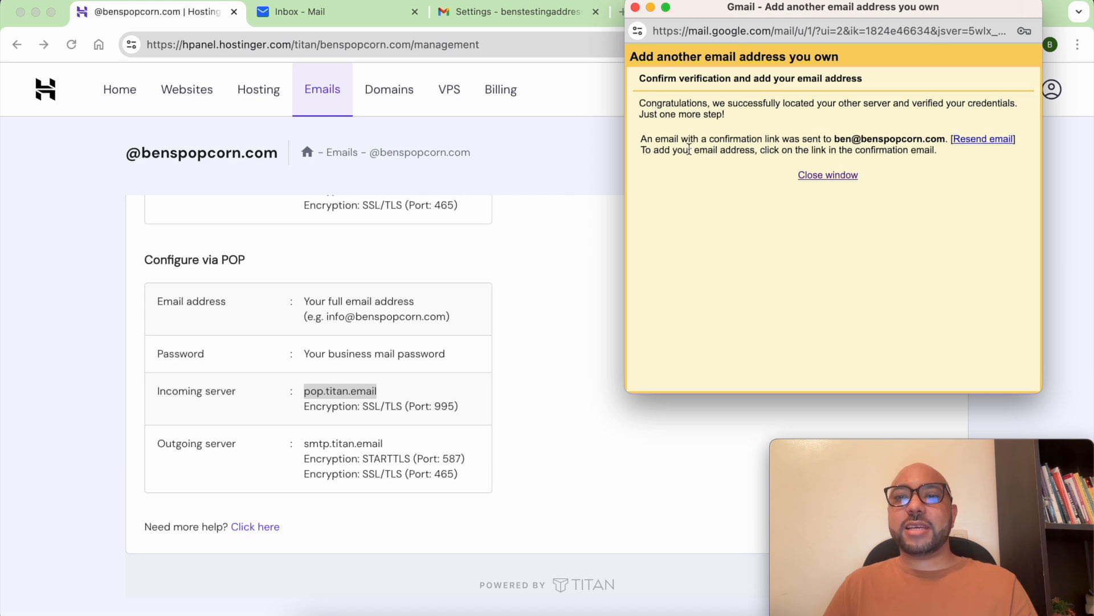
Note the confirmation-email notice and close the add-address window.
left_click_drag(766, 150, 945, 156)
left_click(880, 174)
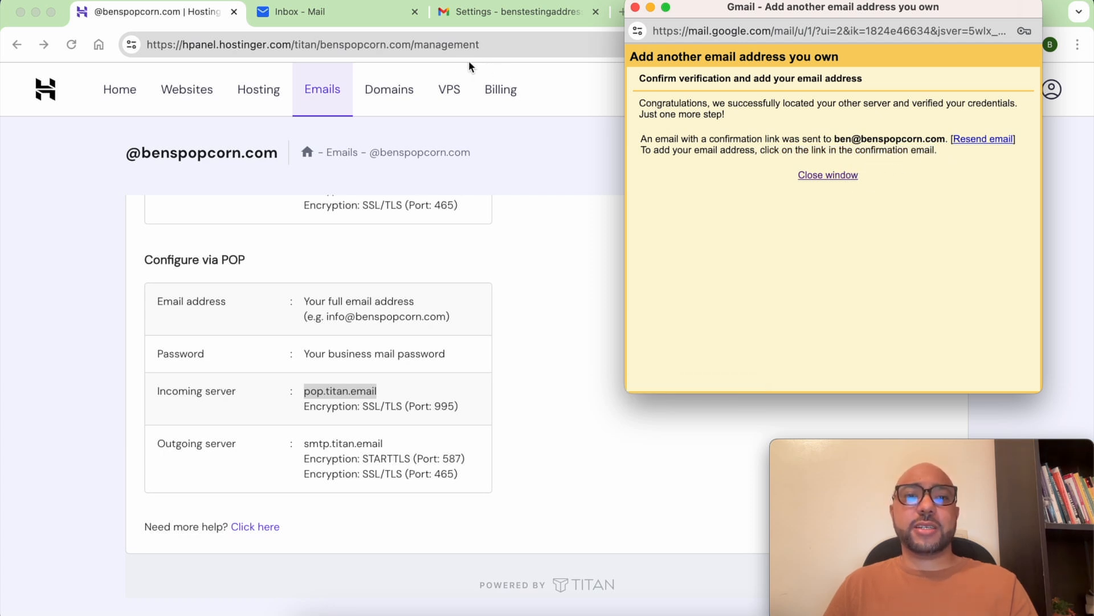
left_click(837, 177)
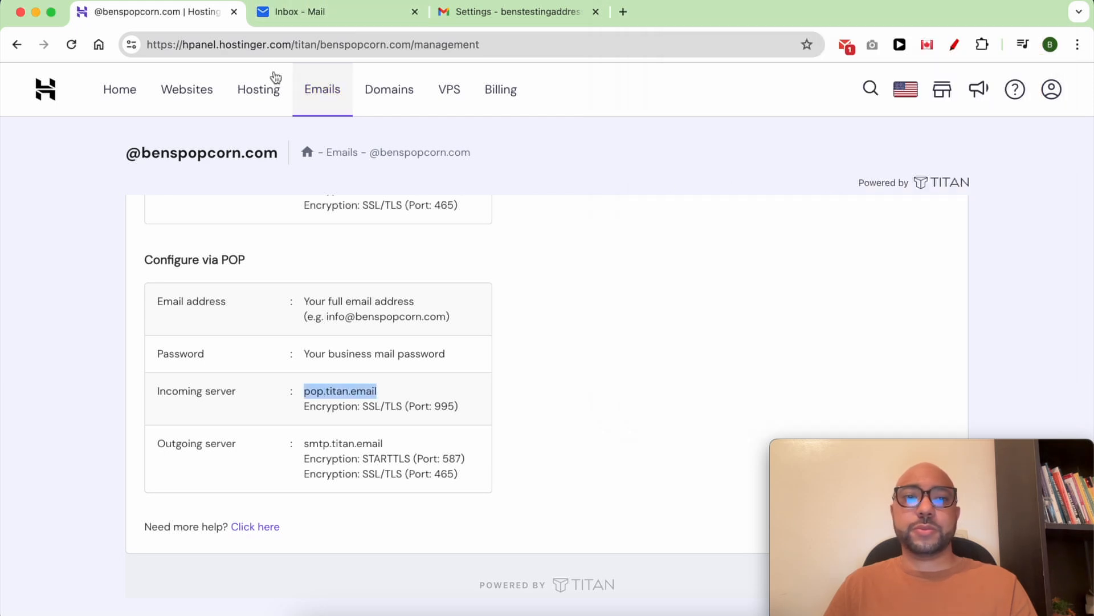
In the Titan Mail inbox, open the Gmail Team confirmation email and follow its confirmation link.
left_click(312, 16)
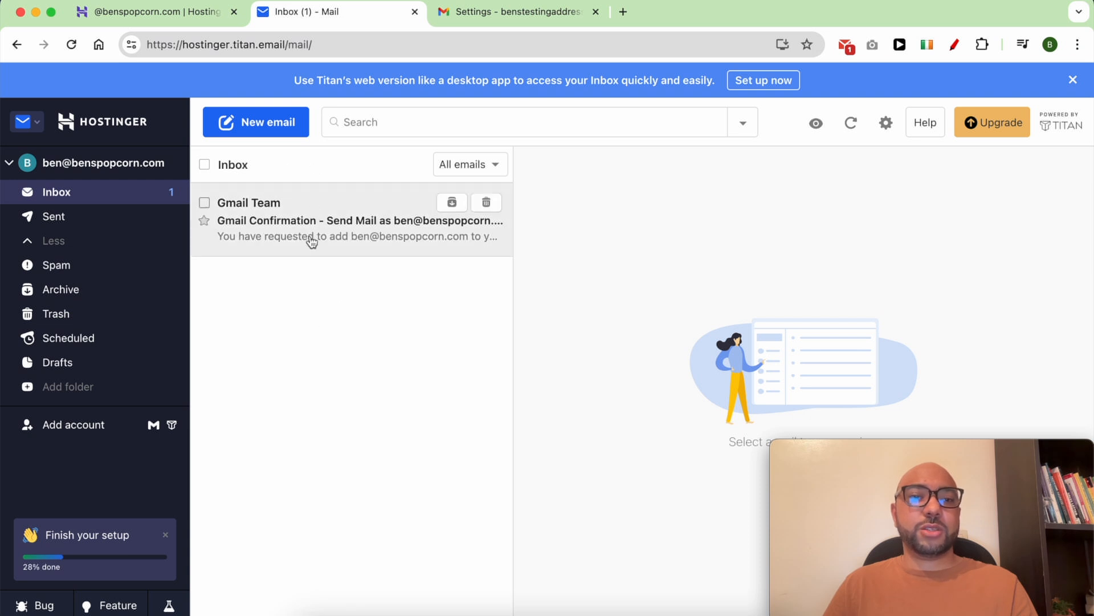
left_click(313, 226)
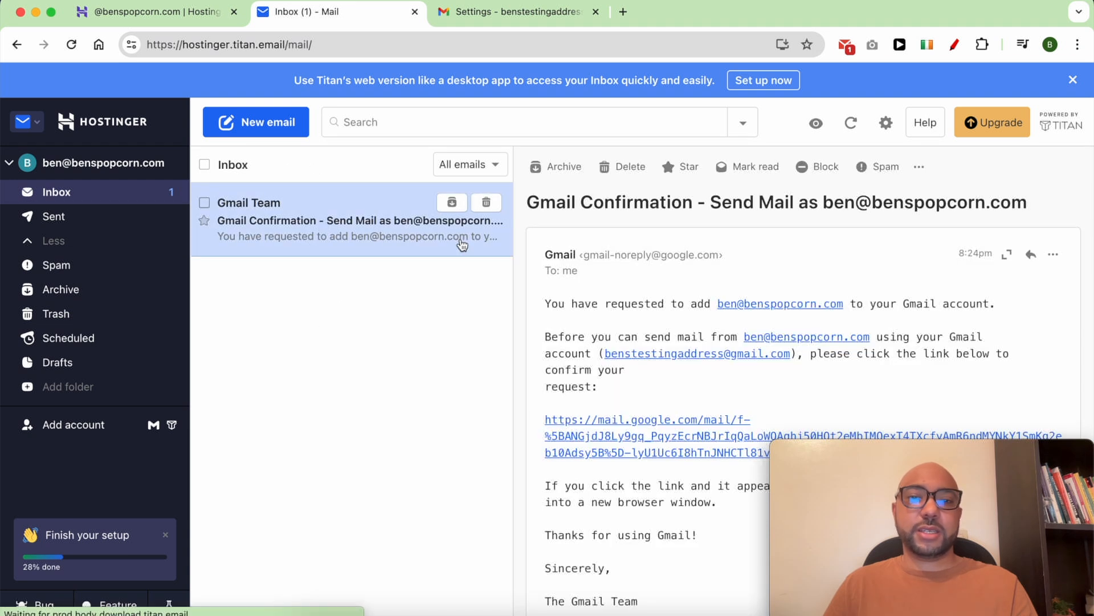
scroll(681, 329, "down", 3)
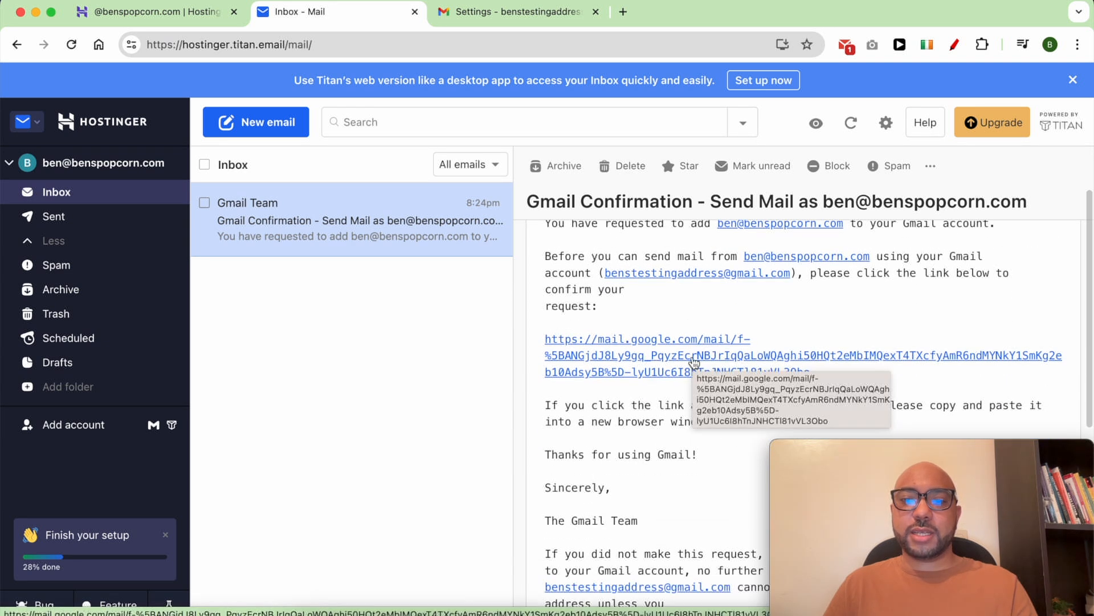
left_click(694, 361)
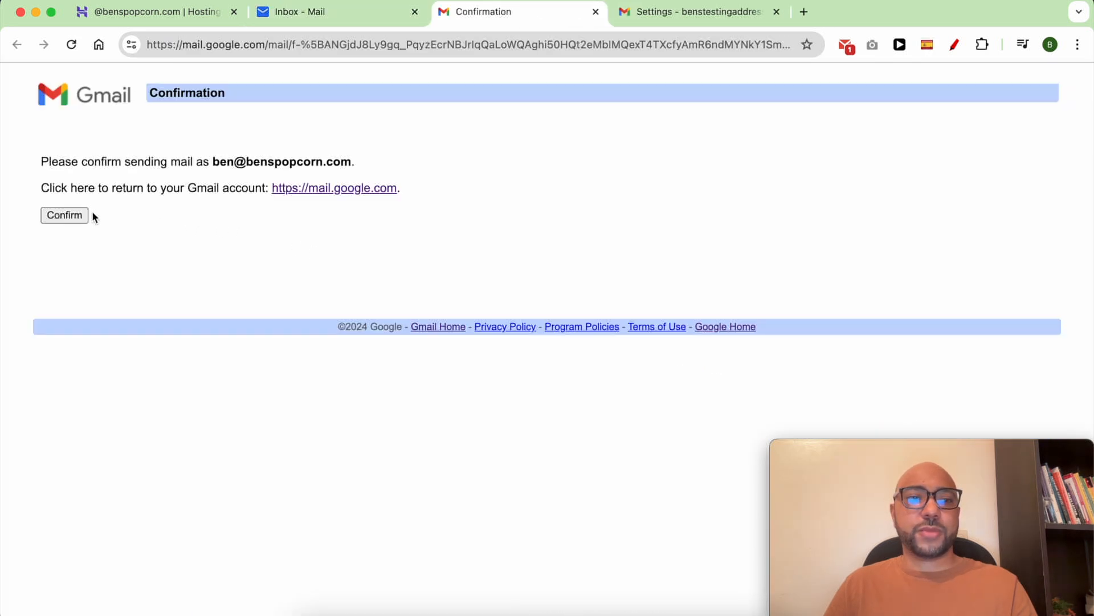
Confirm the send-as request for the business address on Gmail's confirmation page.
left_click(66, 217)
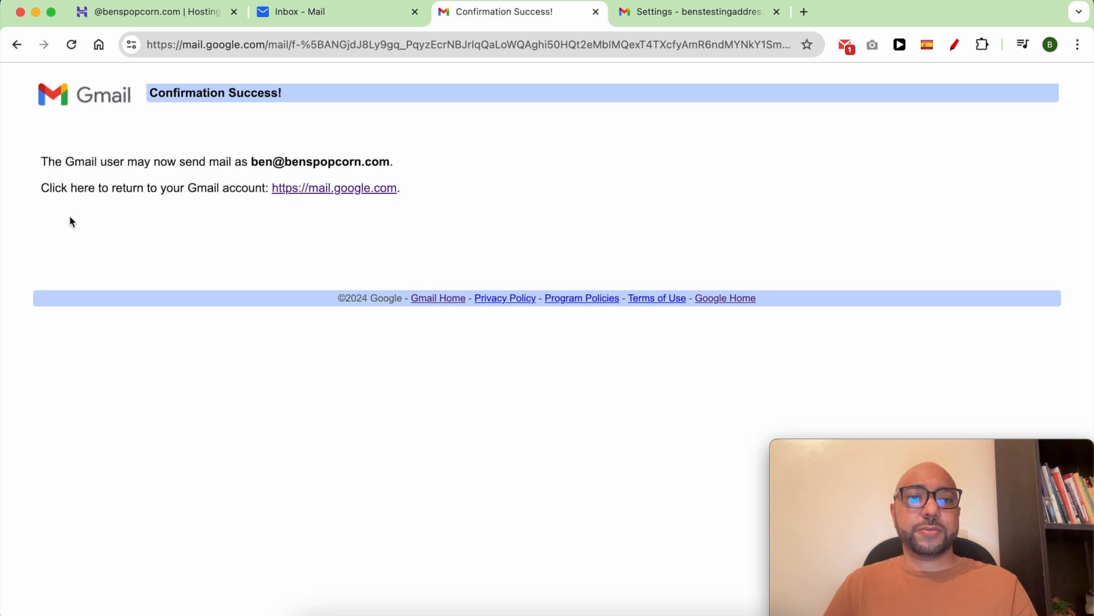
left_click_drag(153, 164, 252, 160)
left_click(423, 171)
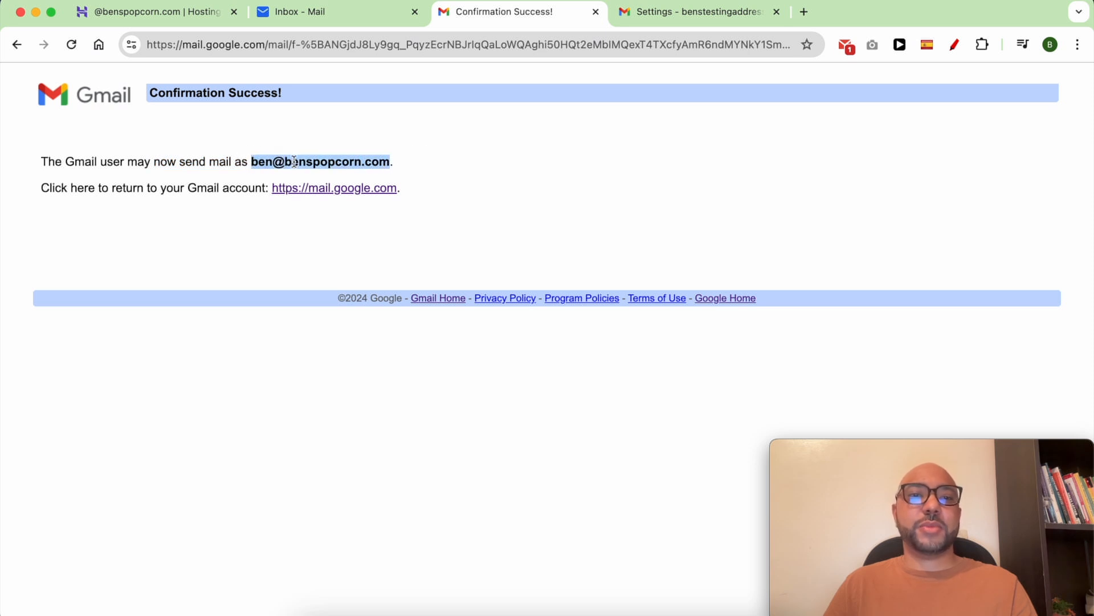
left_click(462, 161)
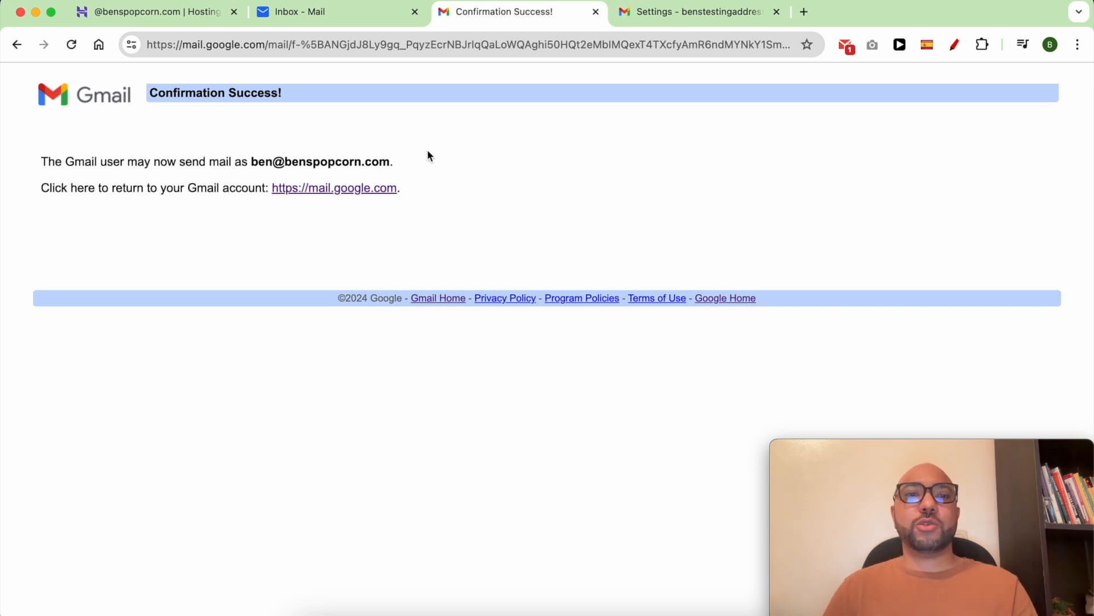
left_click_drag(394, 161, 250, 165)
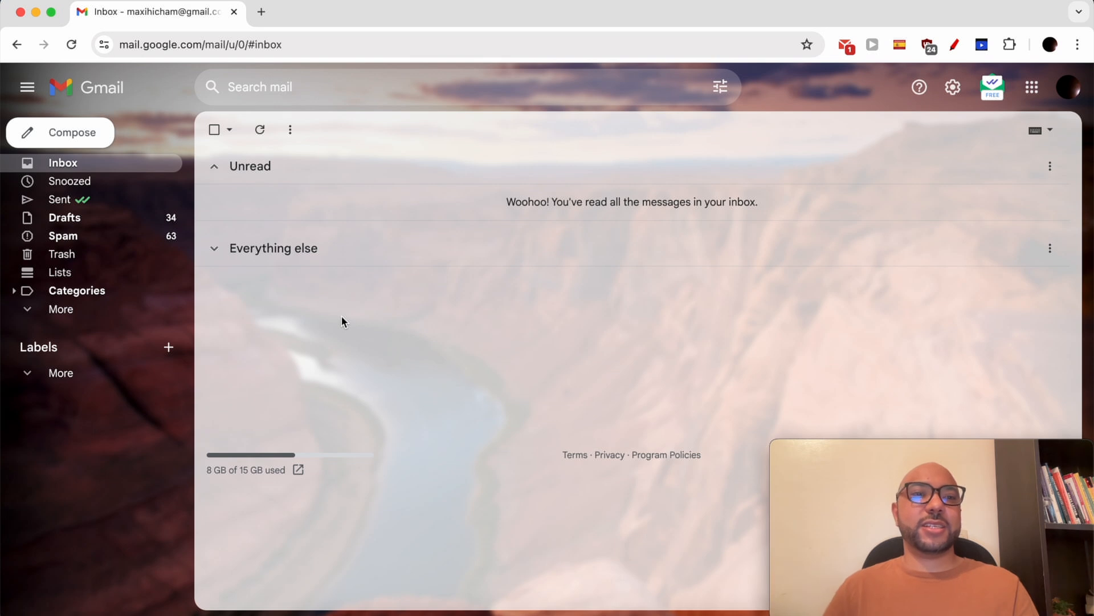
Compose and send a message to the business address with subject 'test' and body 'test'.
left_click(92, 145)
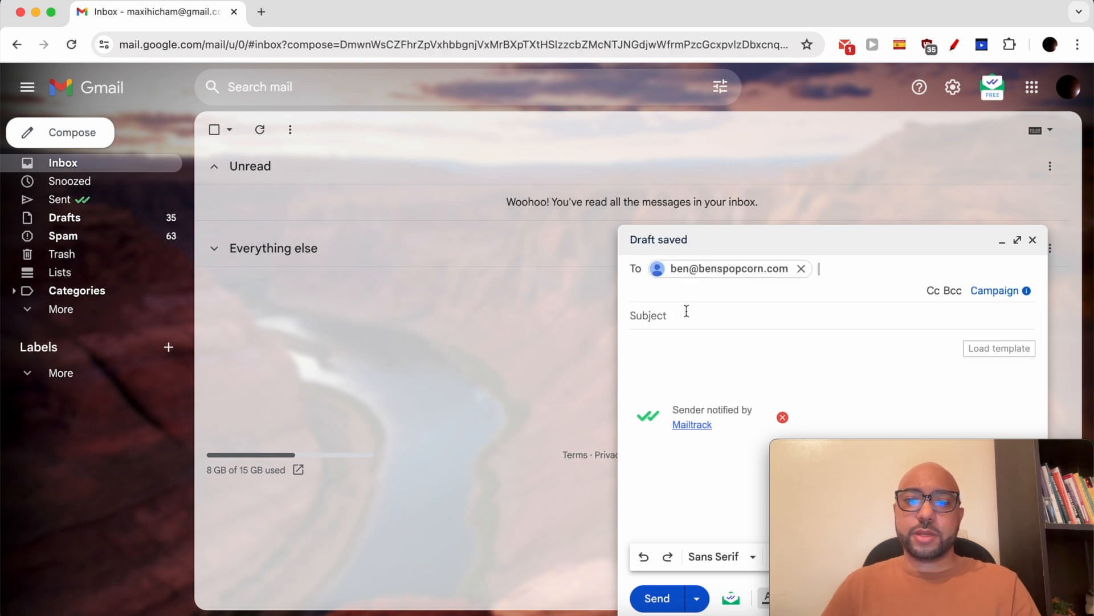
left_click(686, 311)
type("test")
left_click(683, 328)
type("test")
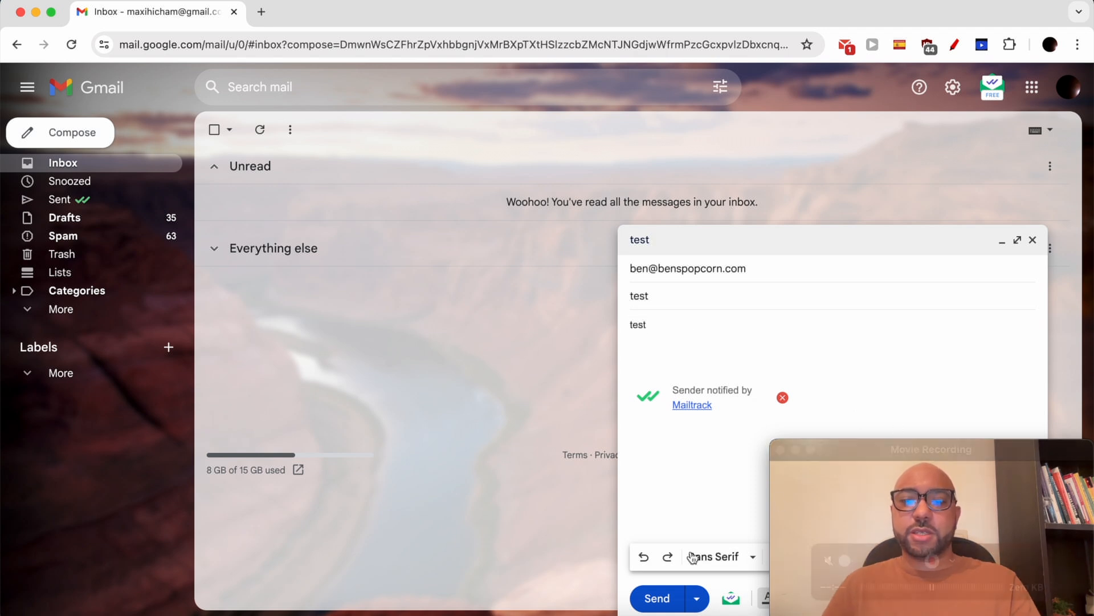
left_click(657, 598)
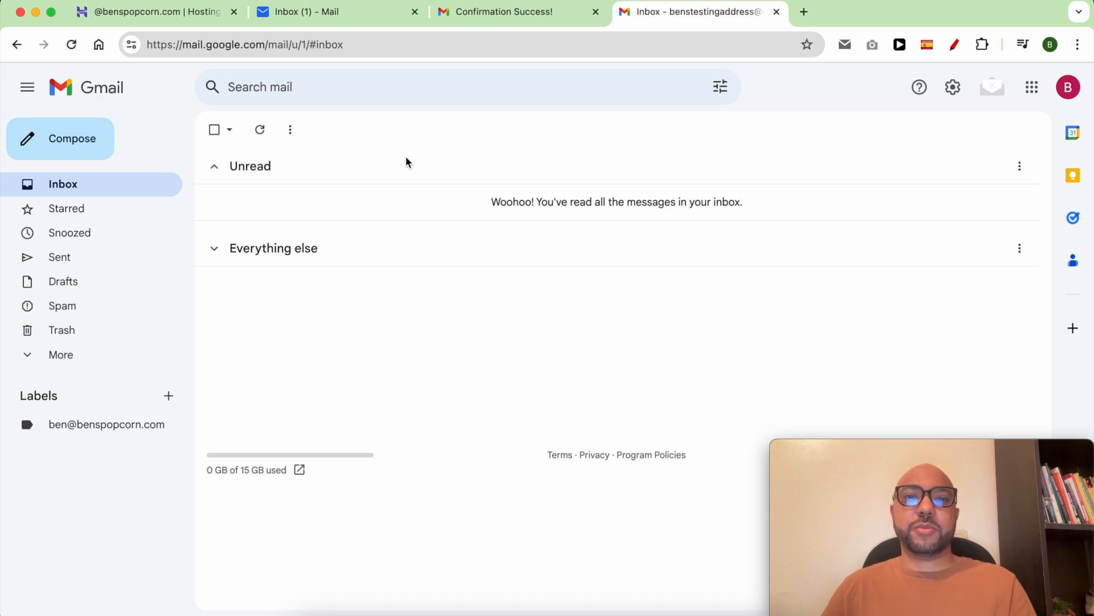
In Accounts and Import, run Check mail now for the business POP3 account, fetching one message.
left_click(952, 87)
left_click(902, 170)
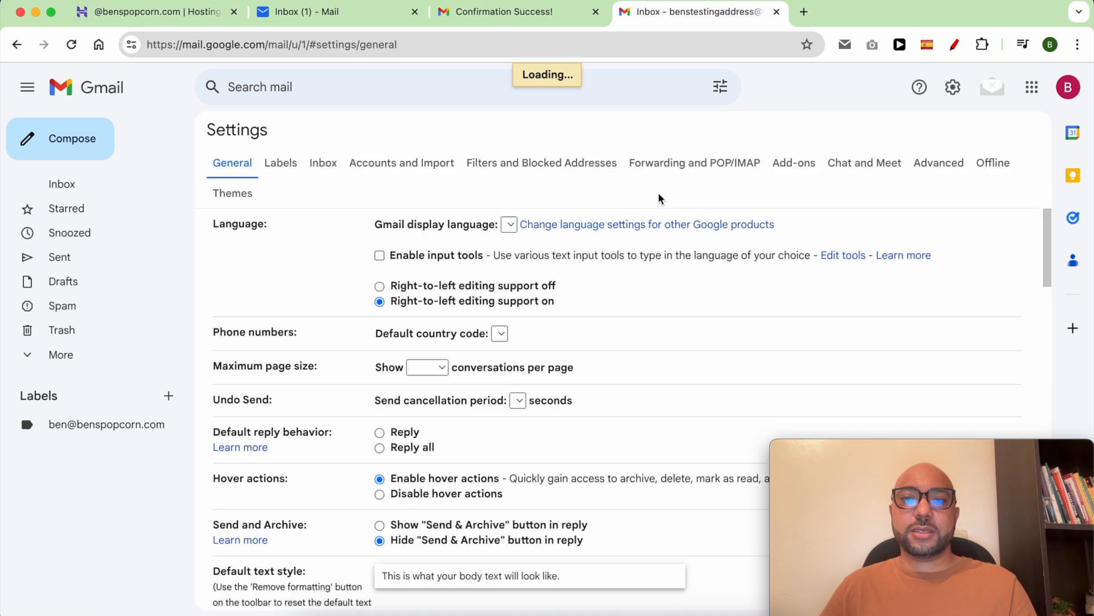
left_click(406, 164)
scroll(536, 341, "down", 3)
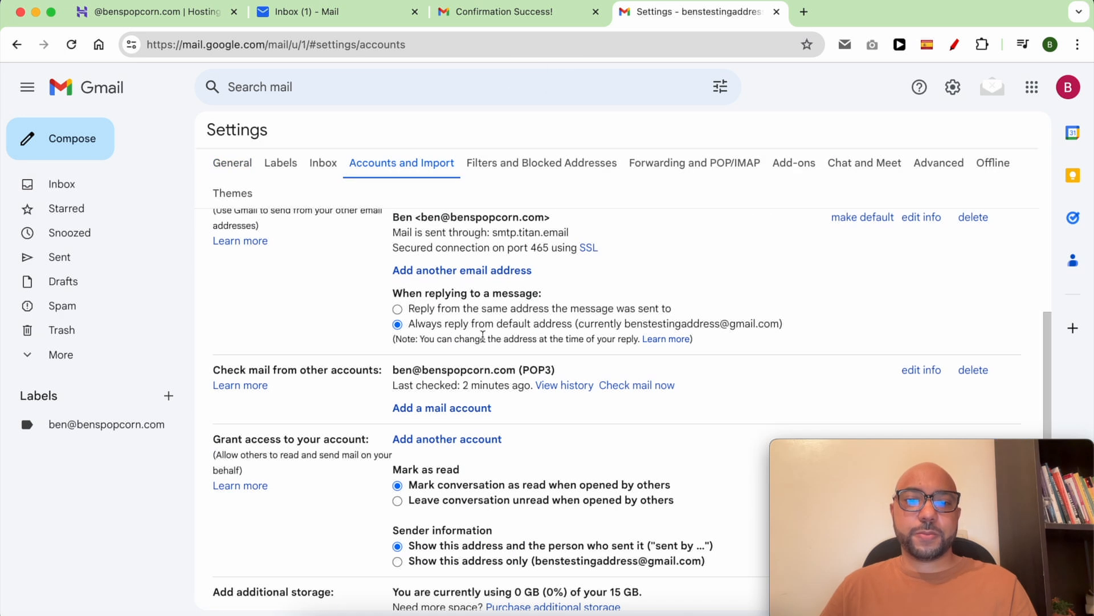
triple_click(322, 369)
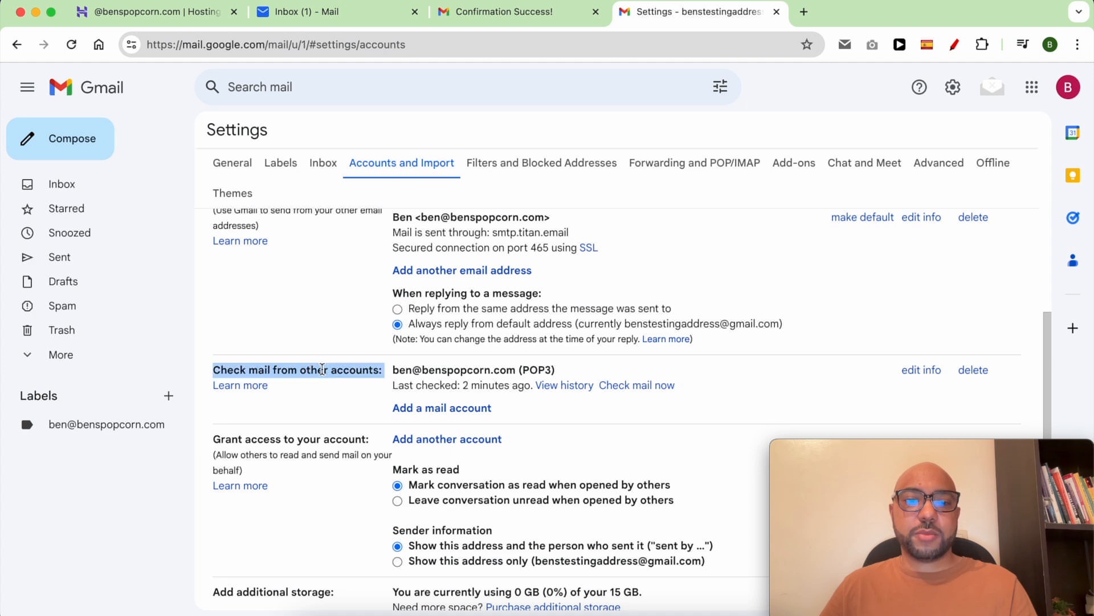
left_click(649, 393)
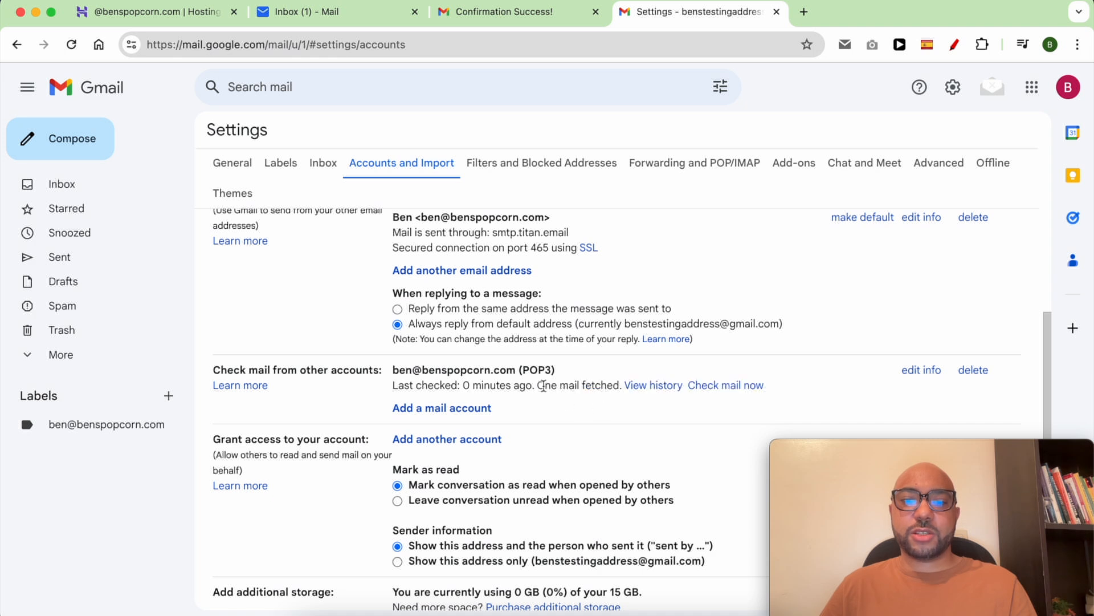
Highlight the 'One mail fetched.' result text.
left_click_drag(540, 385, 622, 383)
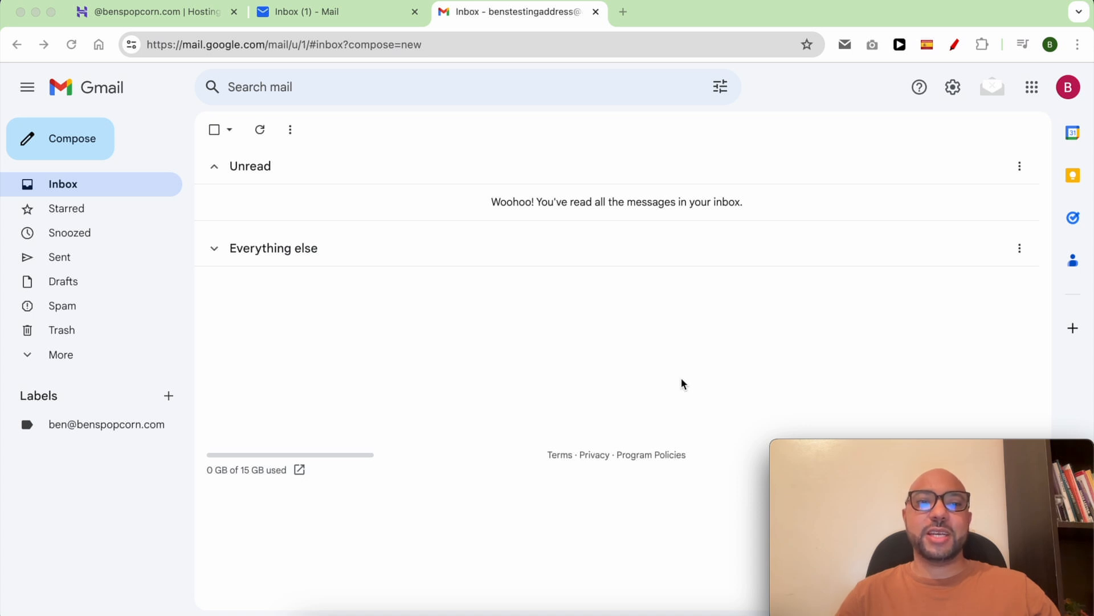
Start a new message and switch its From sender to the business address.
left_click(80, 141)
left_click(728, 267)
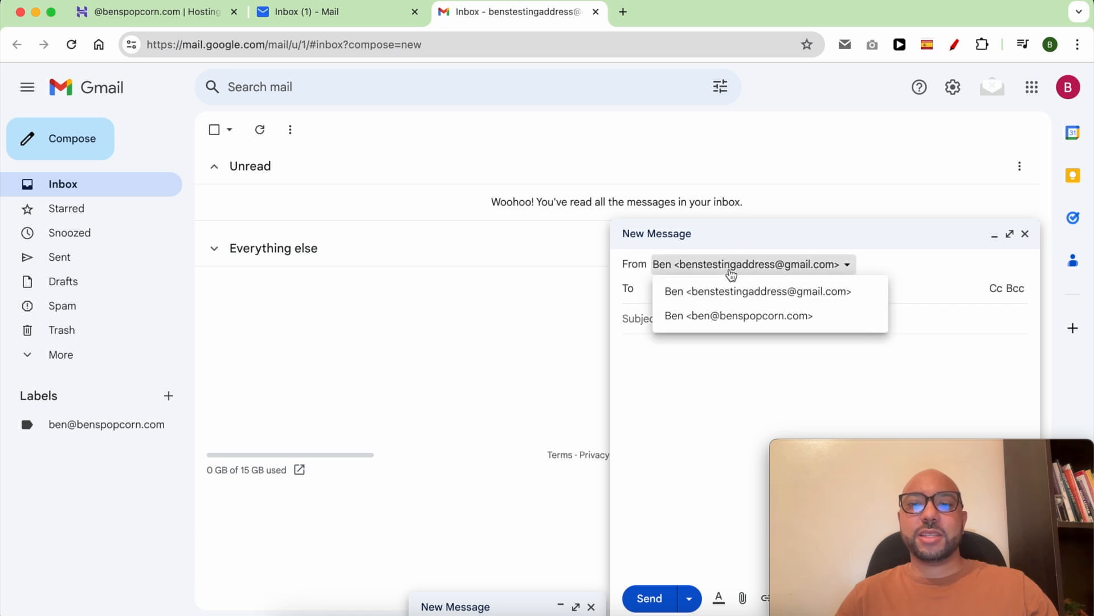
left_click(727, 317)
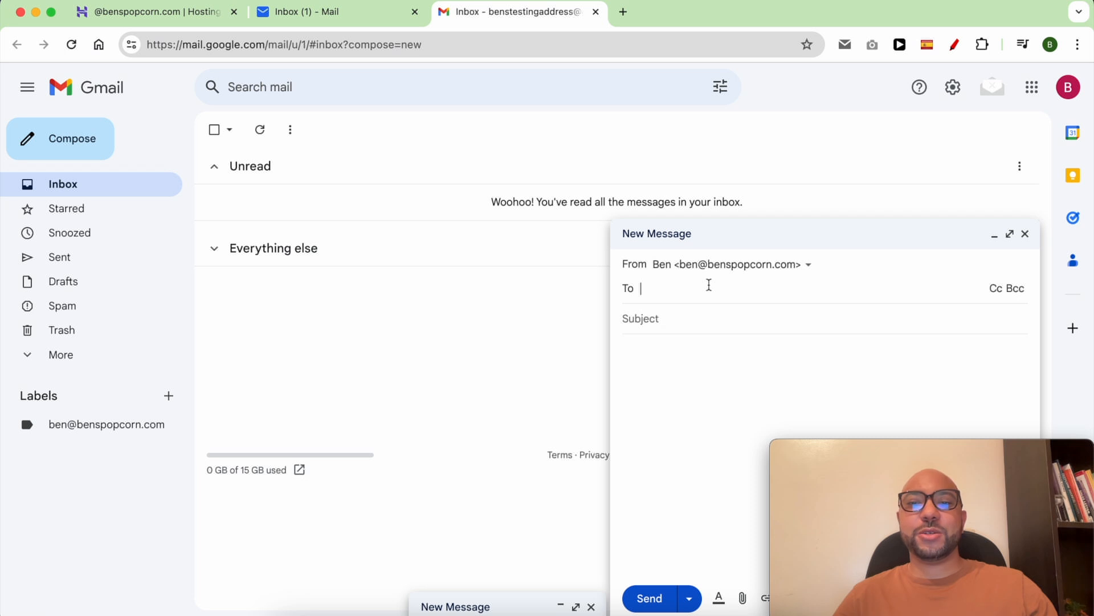